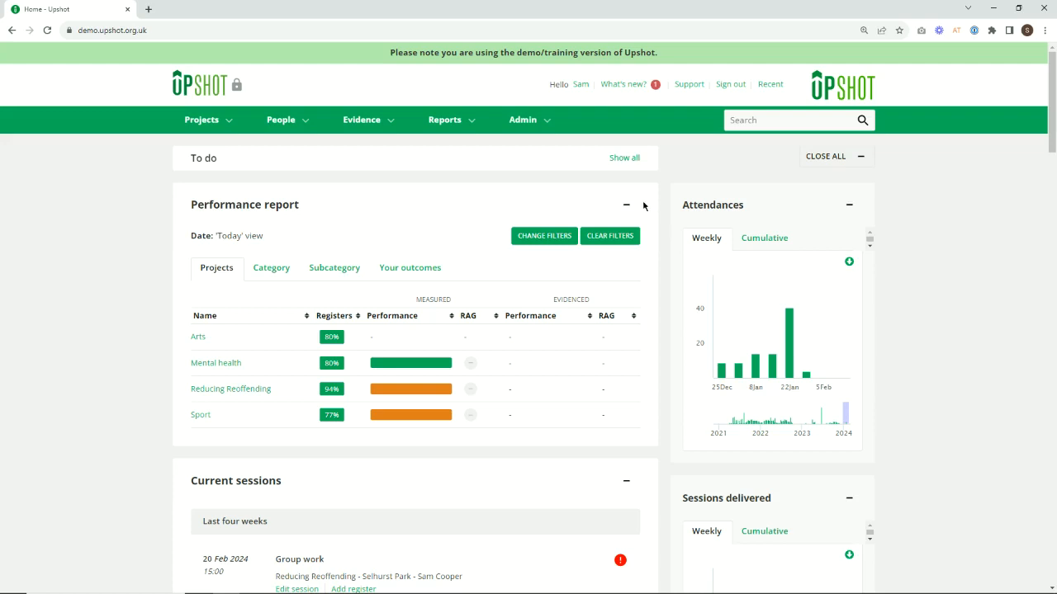
# Collapse the Performance report and review the current sessions for the last four weeks and the next four weeks
pyautogui.click(626, 205)
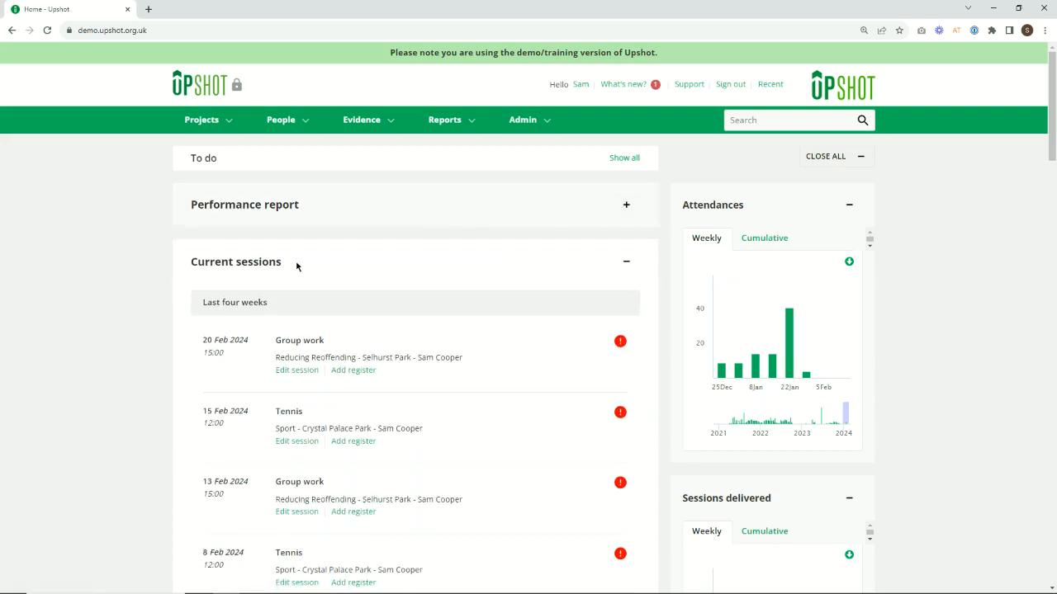
pyautogui.moveTo(294, 265); pyautogui.dragTo(186, 265)
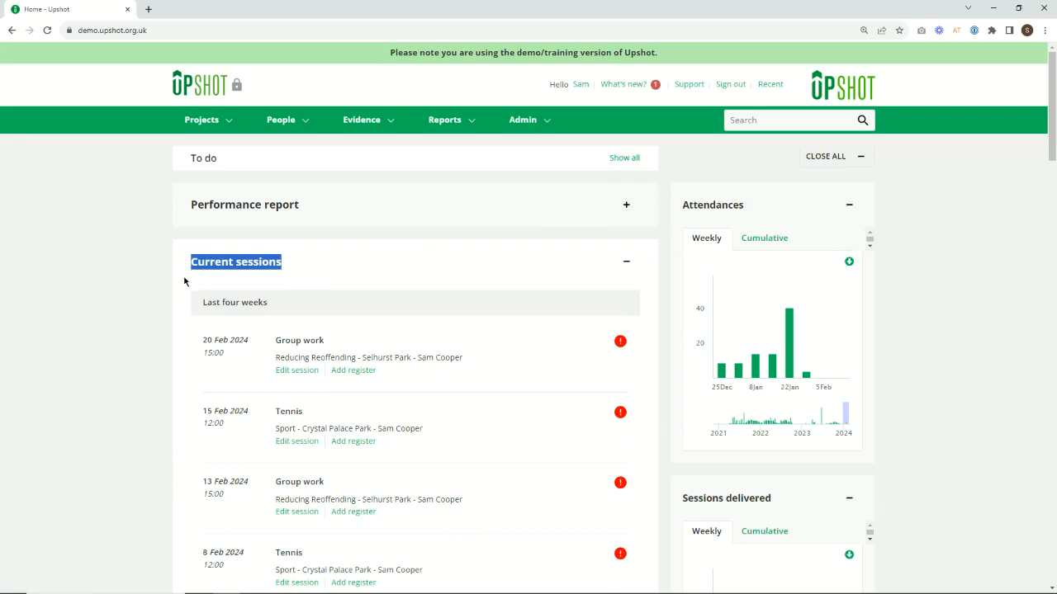
pyautogui.moveTo(197, 305); pyautogui.dragTo(279, 307)
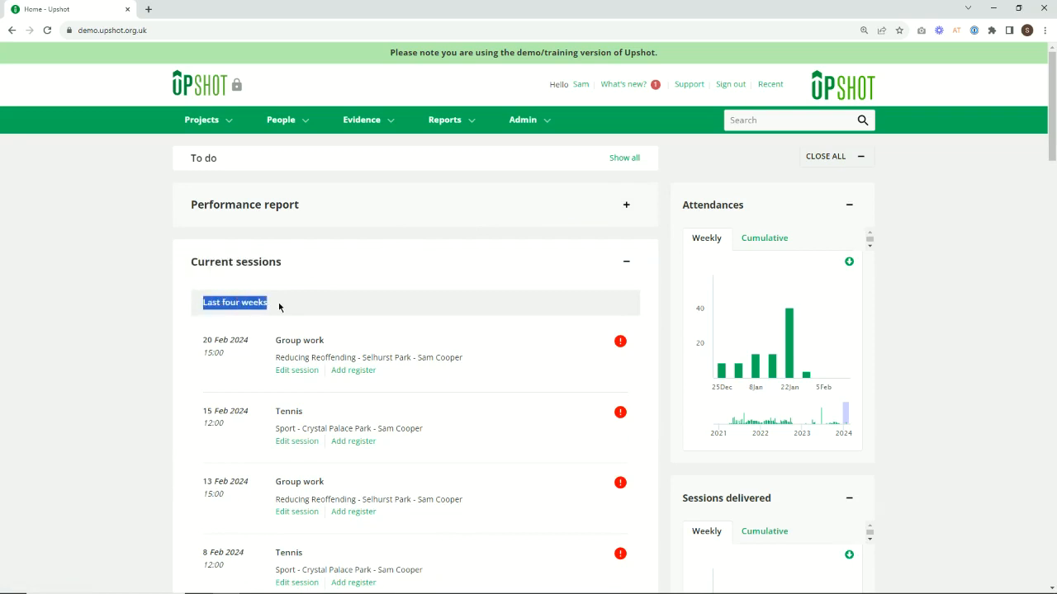
pyautogui.scroll(-8, 279, 307)
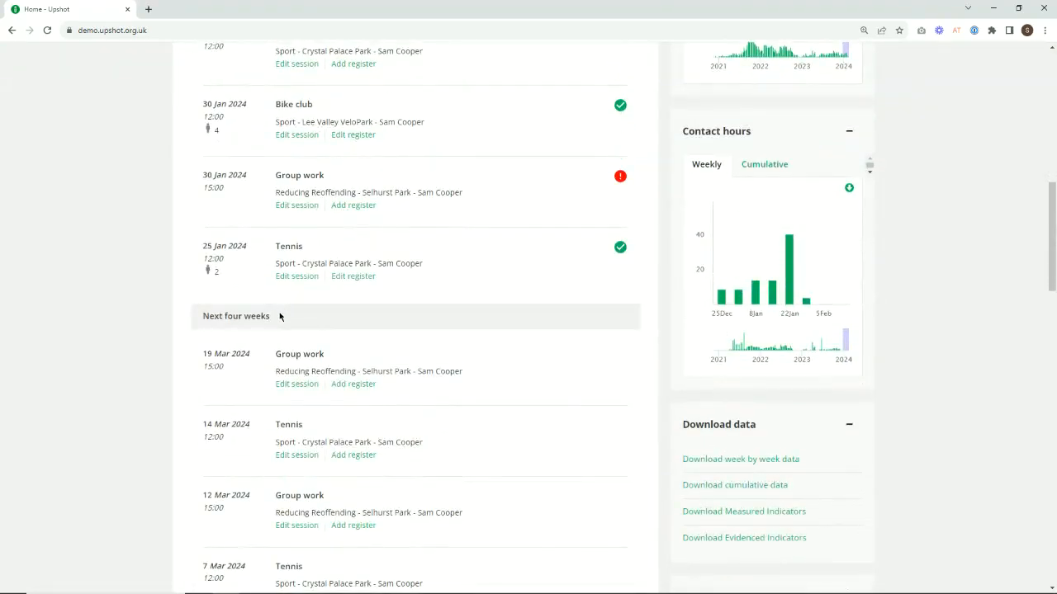
pyautogui.moveTo(277, 317); pyautogui.dragTo(200, 318)
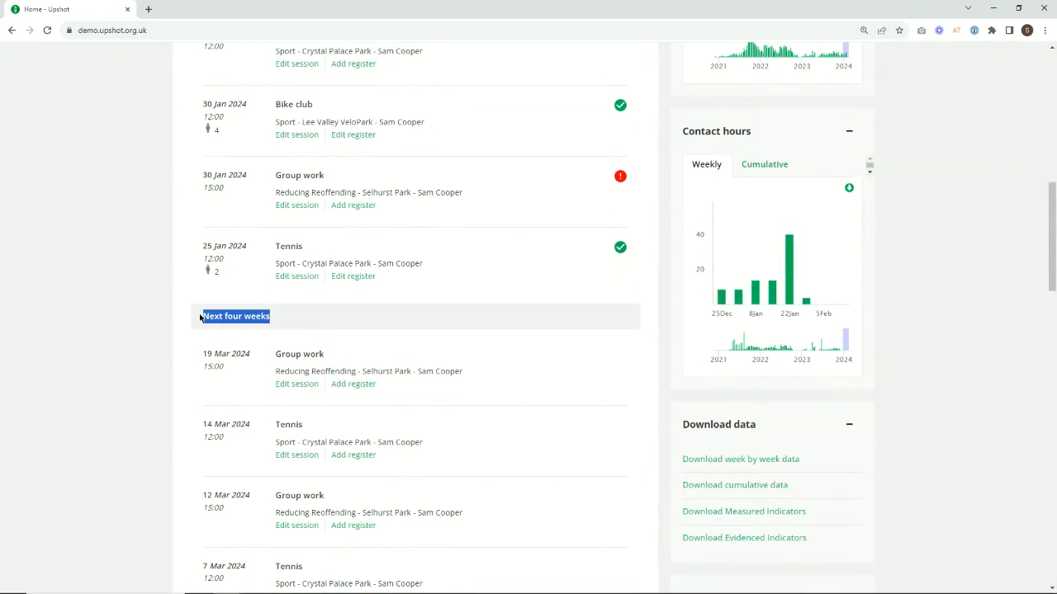
pyautogui.click(200, 318)
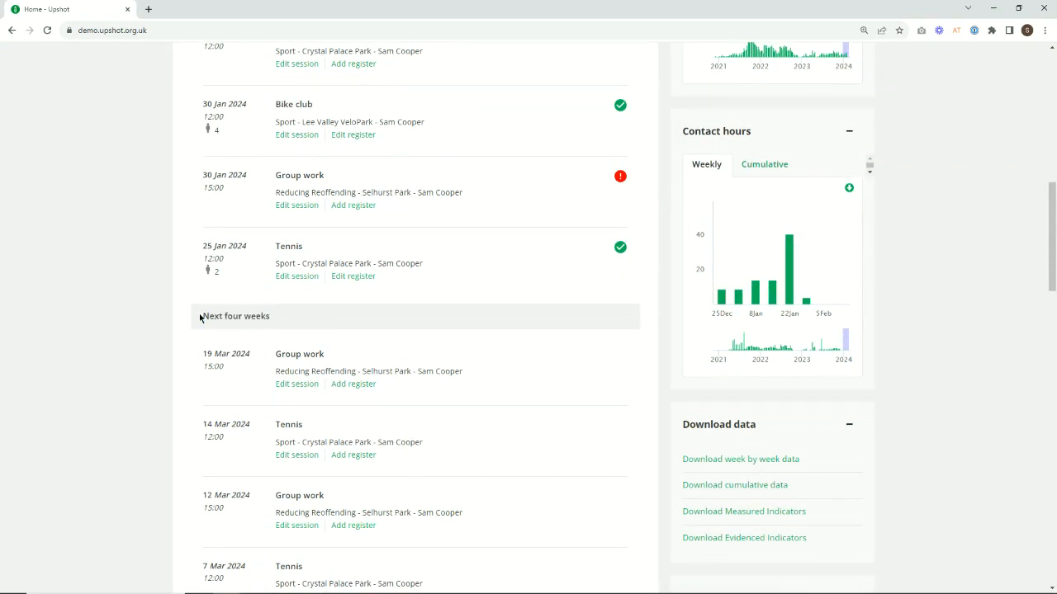
pyautogui.scroll(-1, 200, 318)
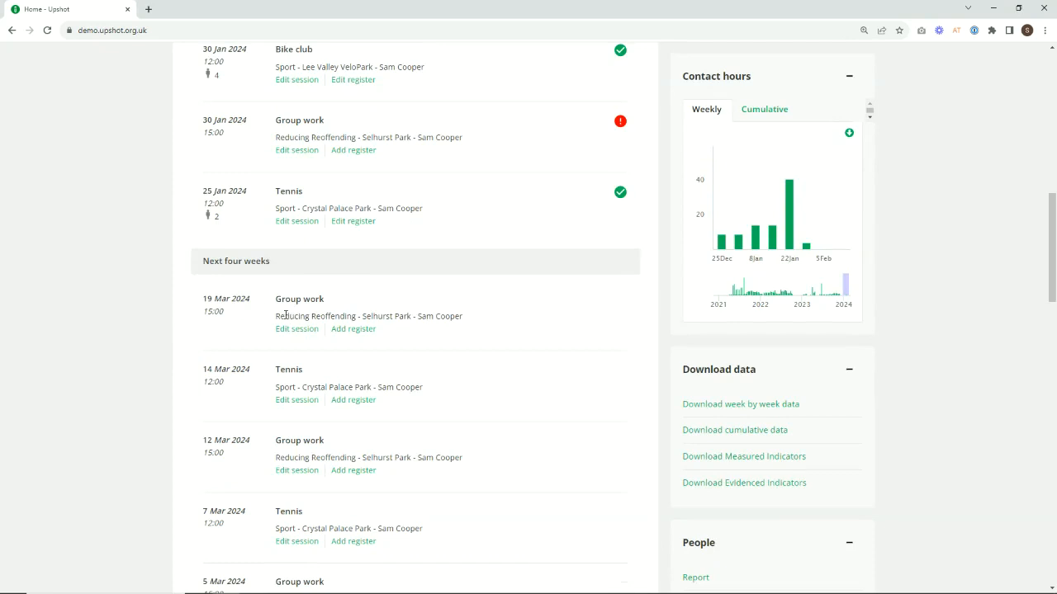
pyautogui.moveTo(276, 316); pyautogui.dragTo(357, 316)
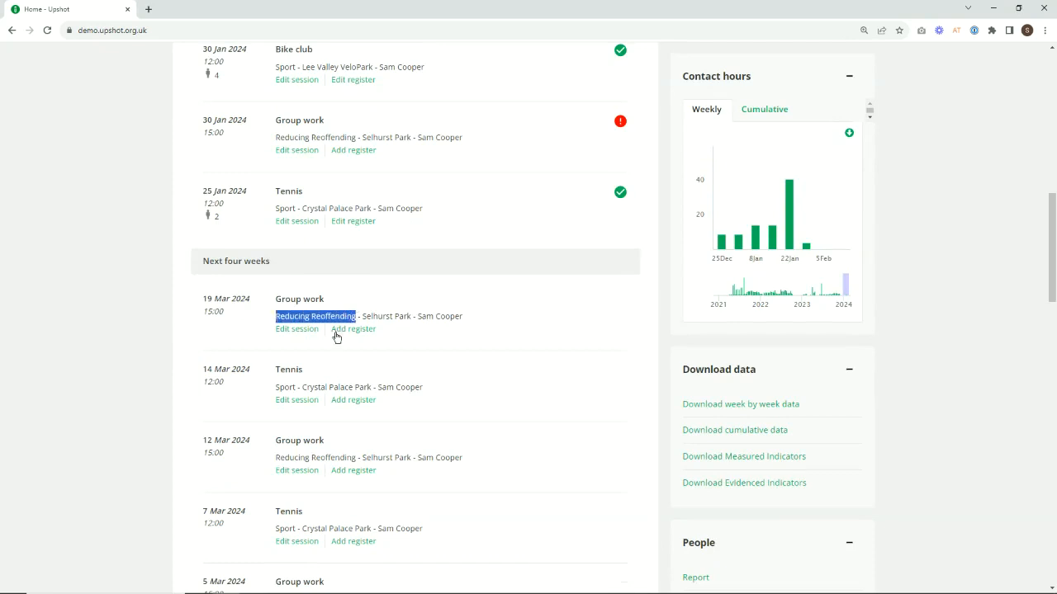
pyautogui.moveTo(276, 388); pyautogui.dragTo(299, 387)
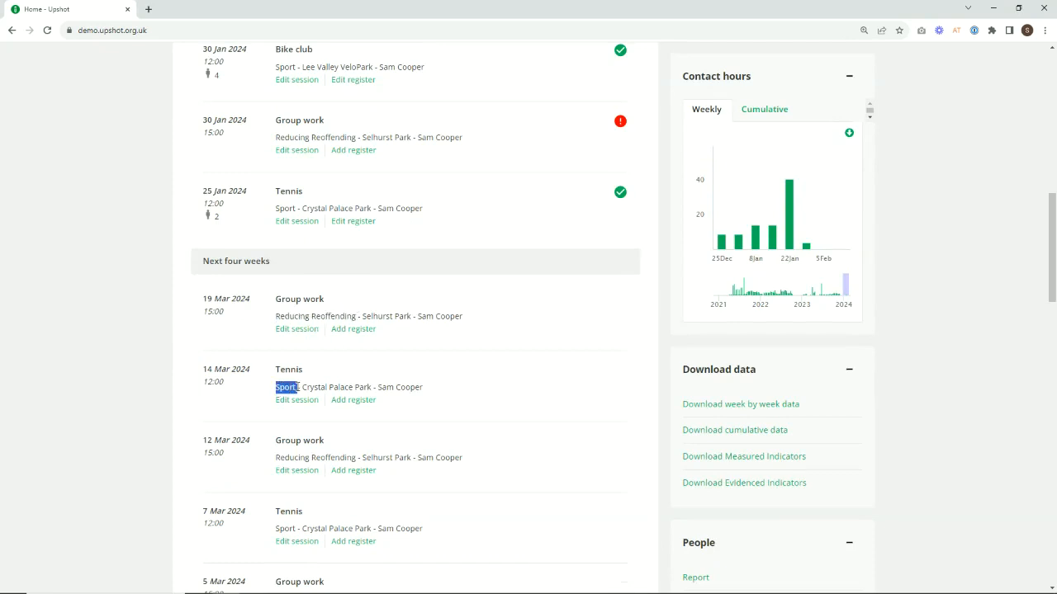
pyautogui.click(299, 387)
pyautogui.scroll(7, 288, 344)
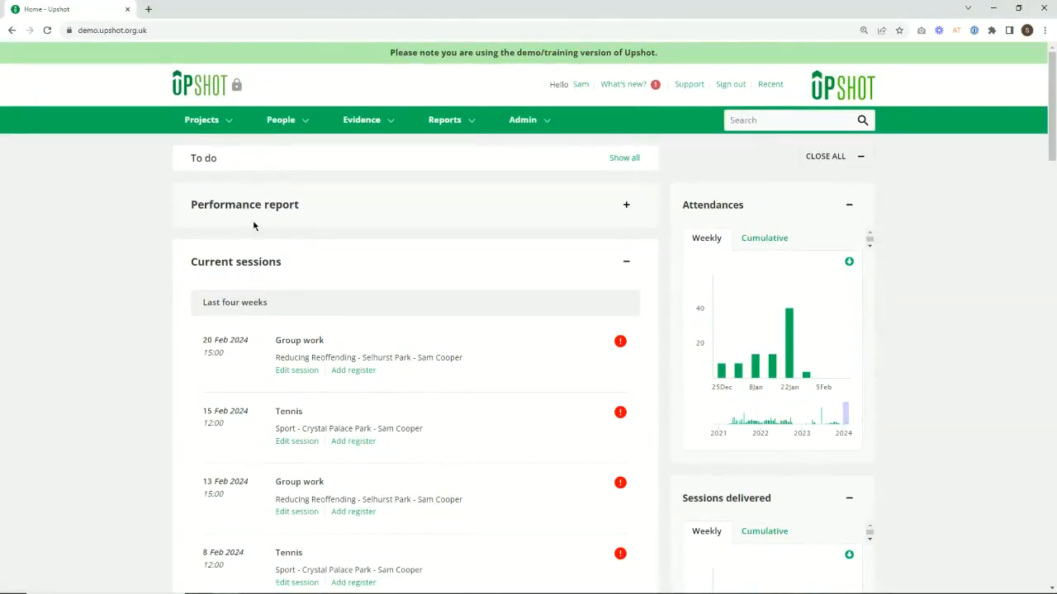
# Open the Sport project's sessions list, check the last 12 months, and show all sessions
pyautogui.click(222, 124)
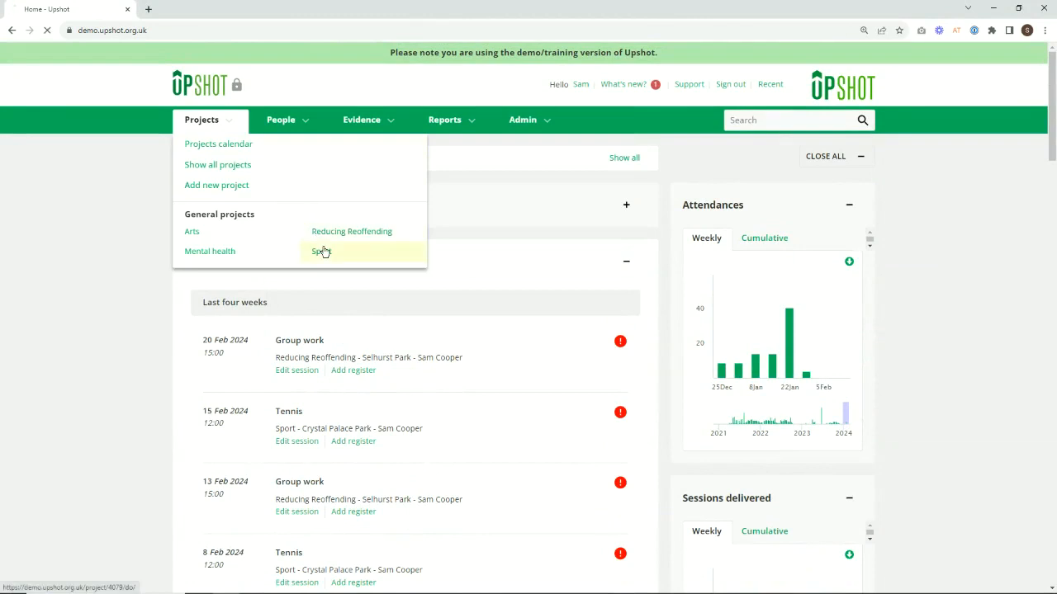
pyautogui.click(321, 251)
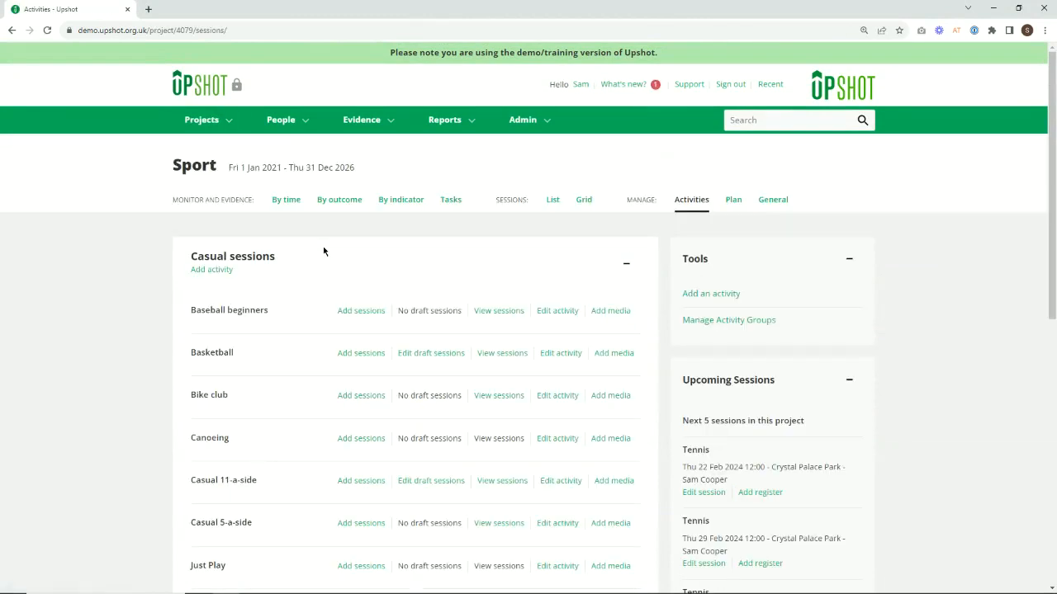
pyautogui.click(683, 204)
pyautogui.click(552, 199)
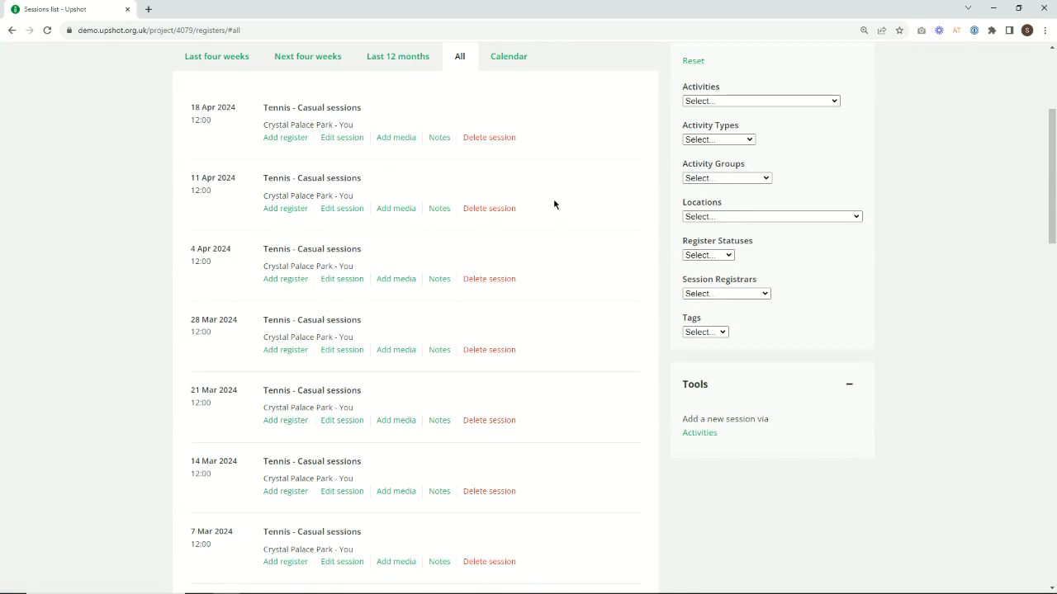
pyautogui.click(370, 69)
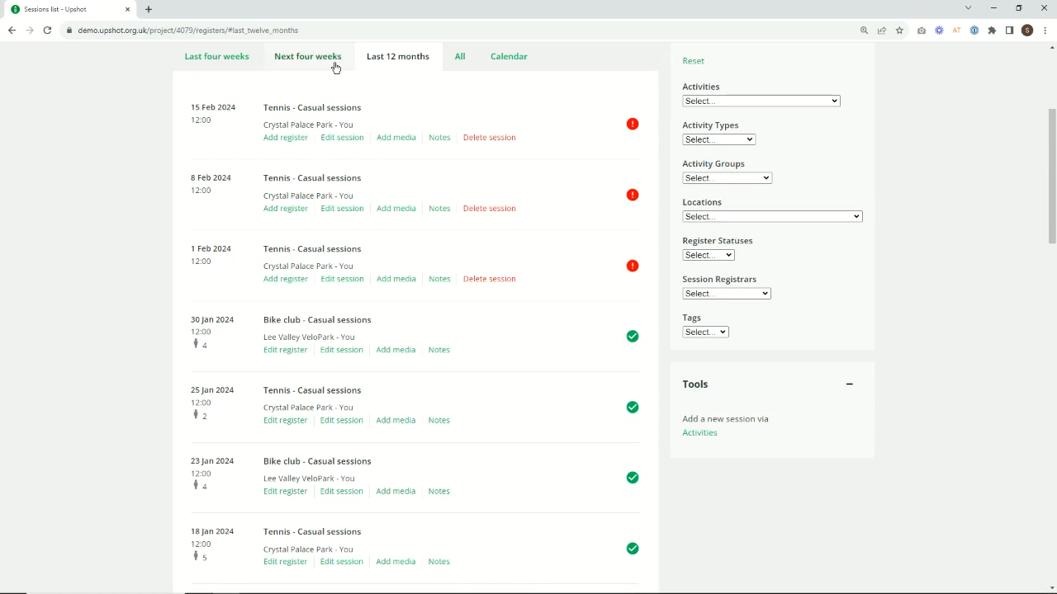
pyautogui.click(457, 59)
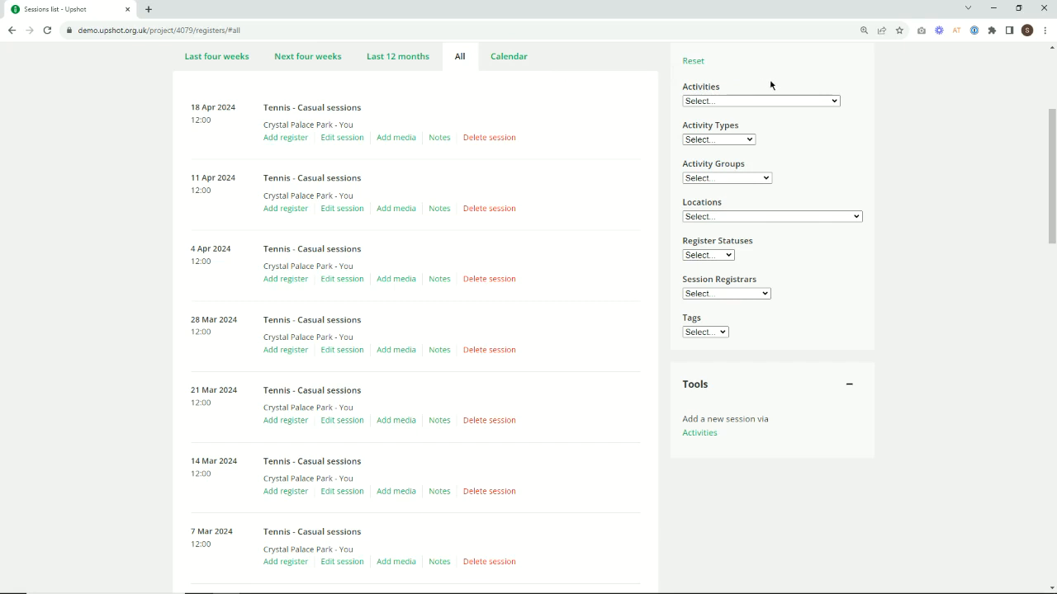
# Filter the sessions list to the signed-in user as session registrar and the Basketball - Casual sessions activity
pyautogui.moveTo(730, 89); pyautogui.dragTo(684, 87)
pyautogui.click(707, 294)
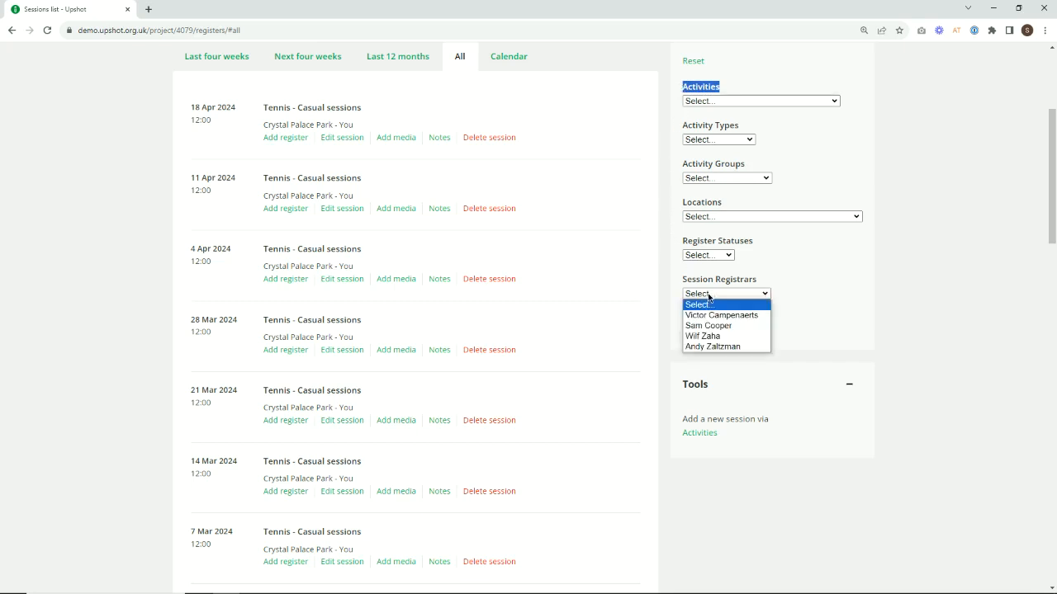
pyautogui.click(715, 326)
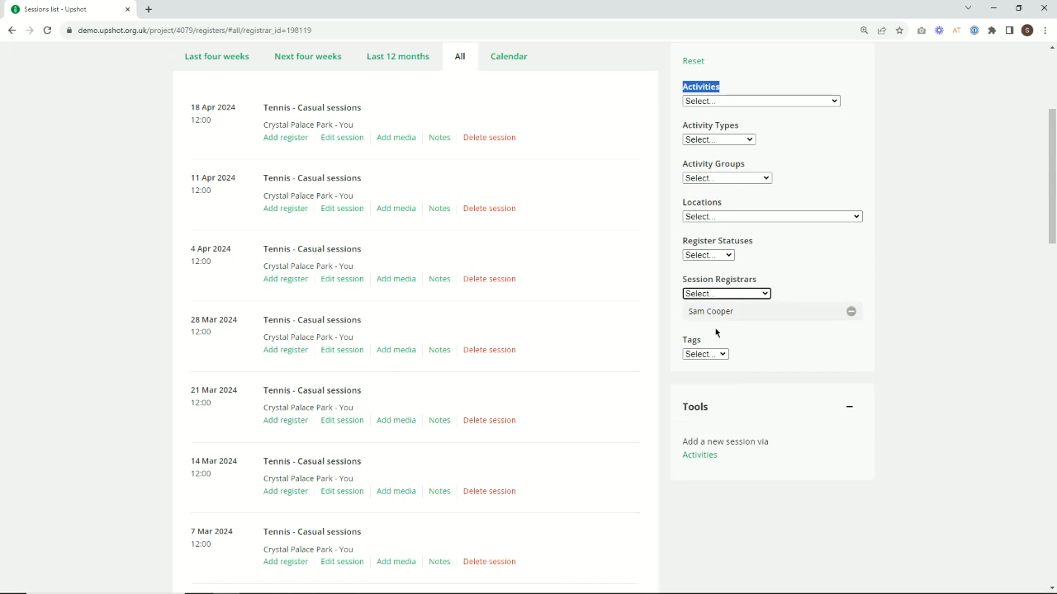
pyautogui.click(752, 100)
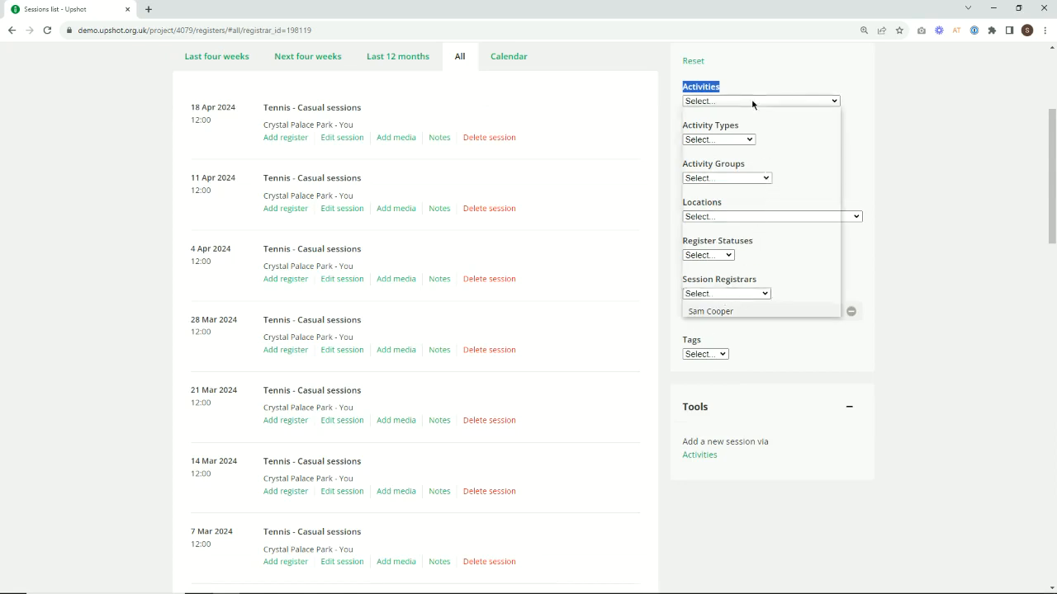
pyautogui.click(748, 153)
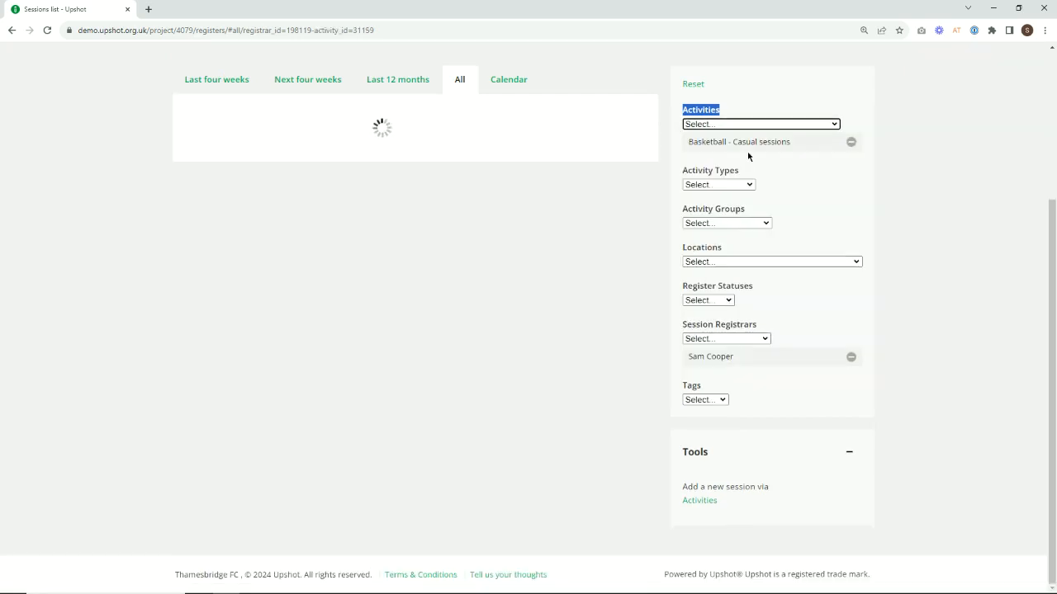
pyautogui.click(749, 156)
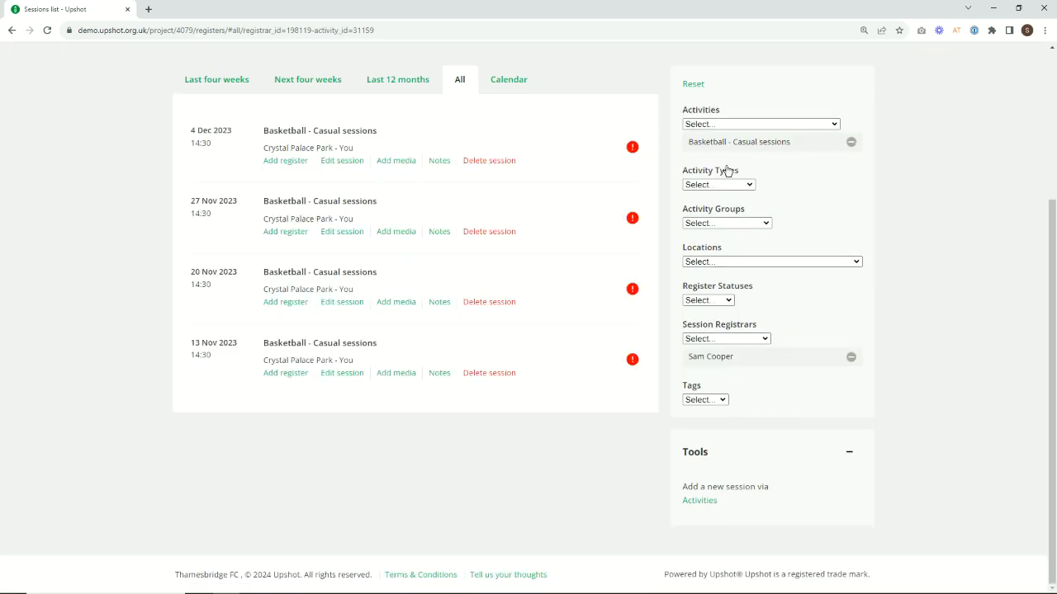
# Start an empty register for the Basketball session on 13 Nov 2023
pyautogui.click(286, 373)
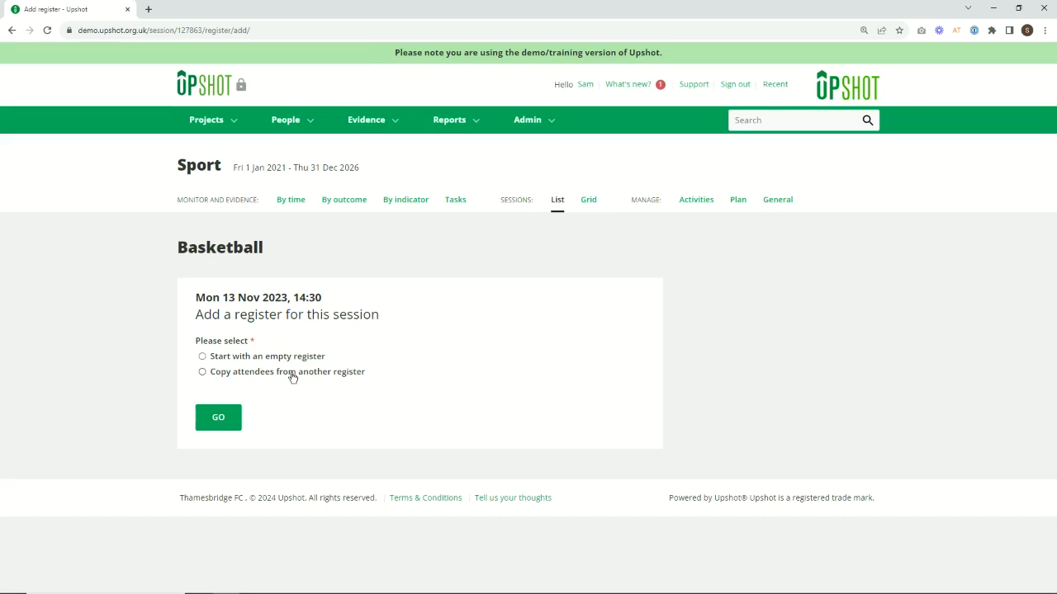
pyautogui.click(292, 361)
pyautogui.click(228, 415)
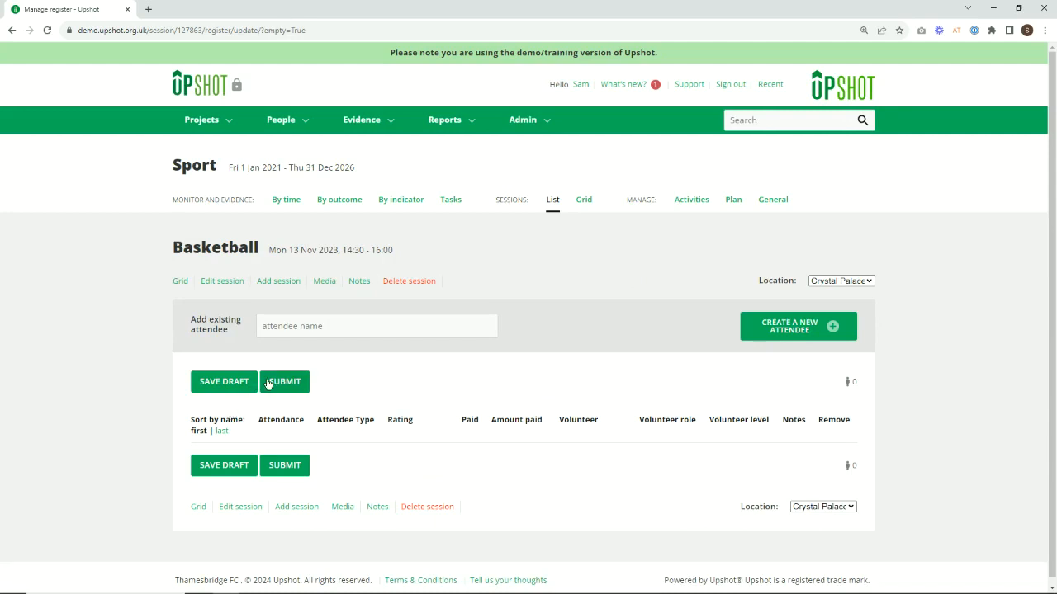
# Add five existing attendees to the Basketball register by looking up each one's first name
pyautogui.click(309, 328)
pyautogui.write('chris')
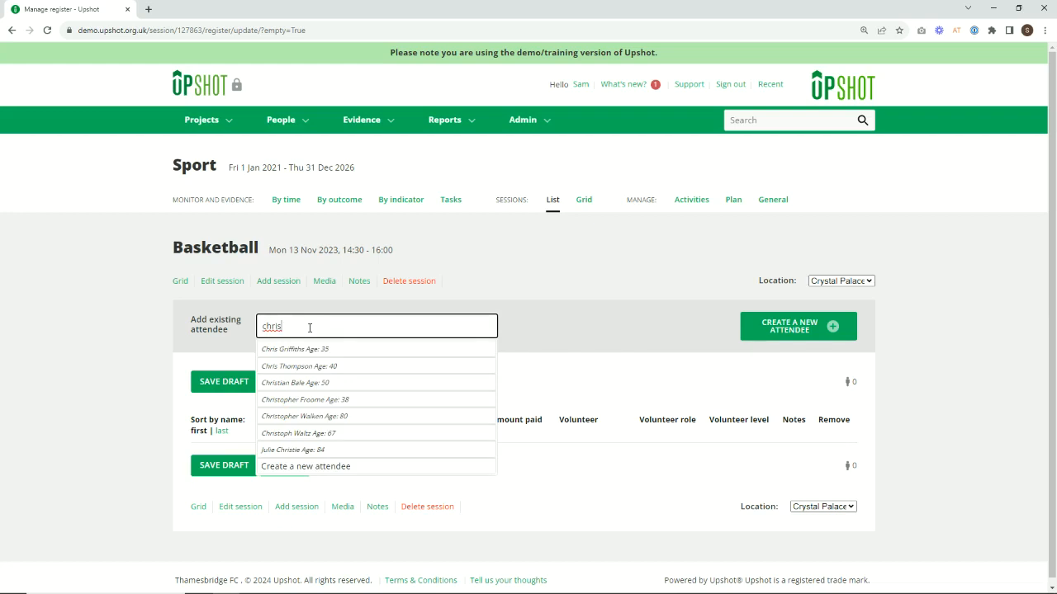
pyautogui.click(323, 399)
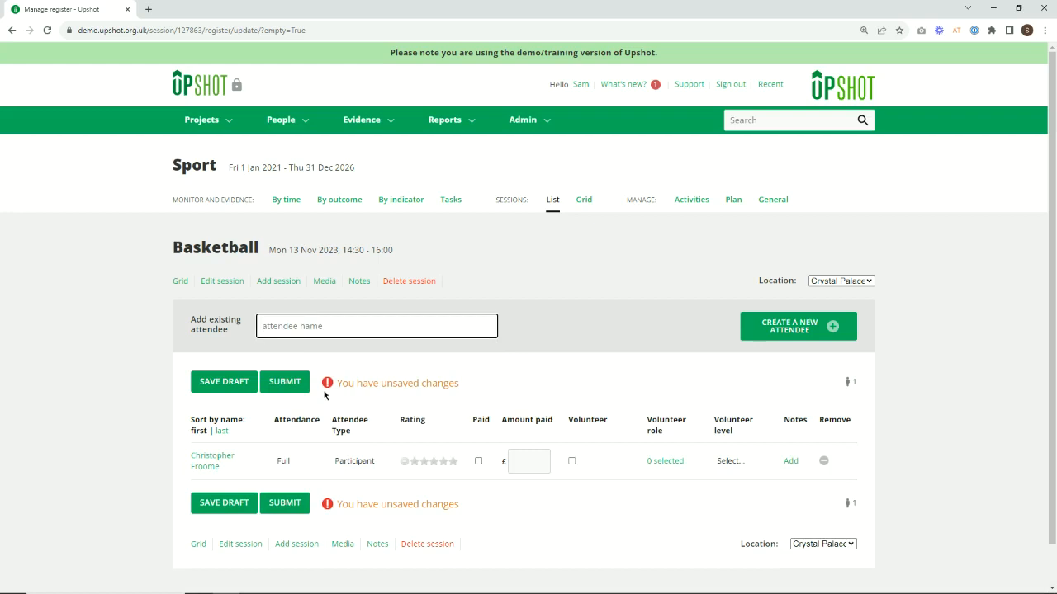
pyautogui.write('evie')
pyautogui.click(319, 350)
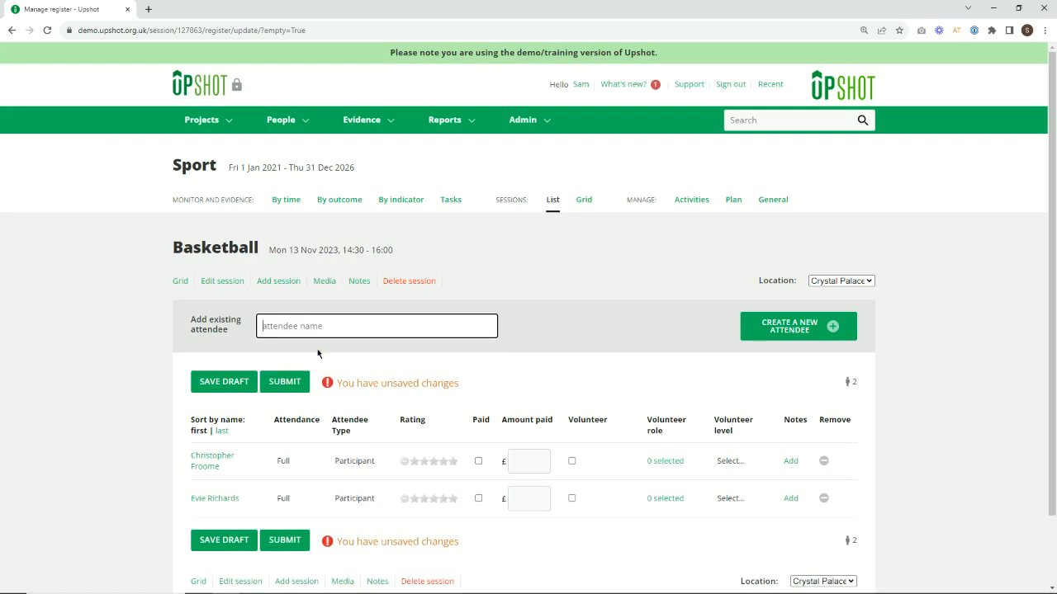
pyautogui.write('javier')
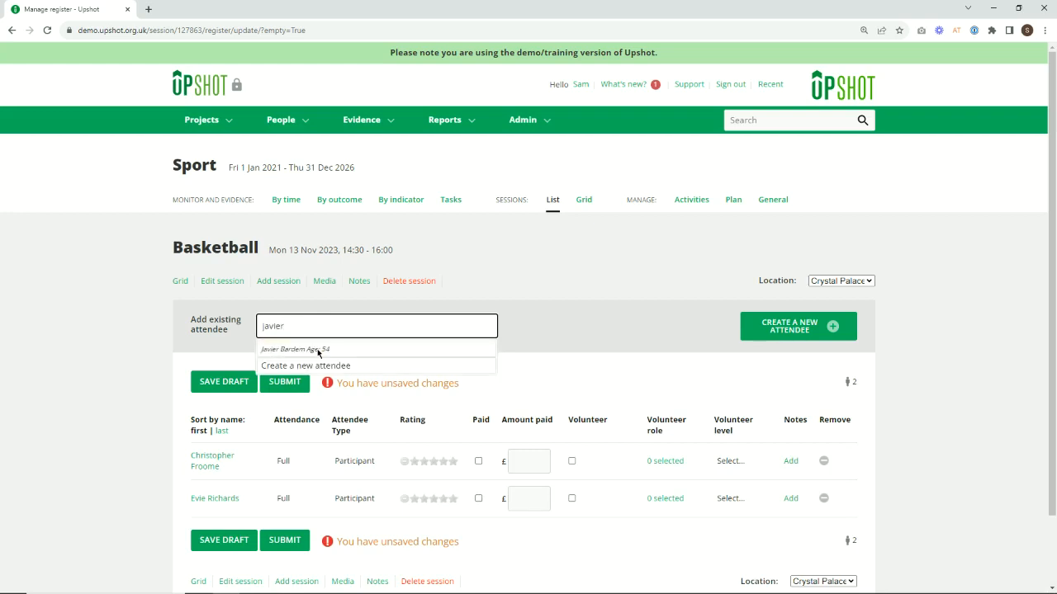
pyautogui.click(311, 350)
pyautogui.write('rache')
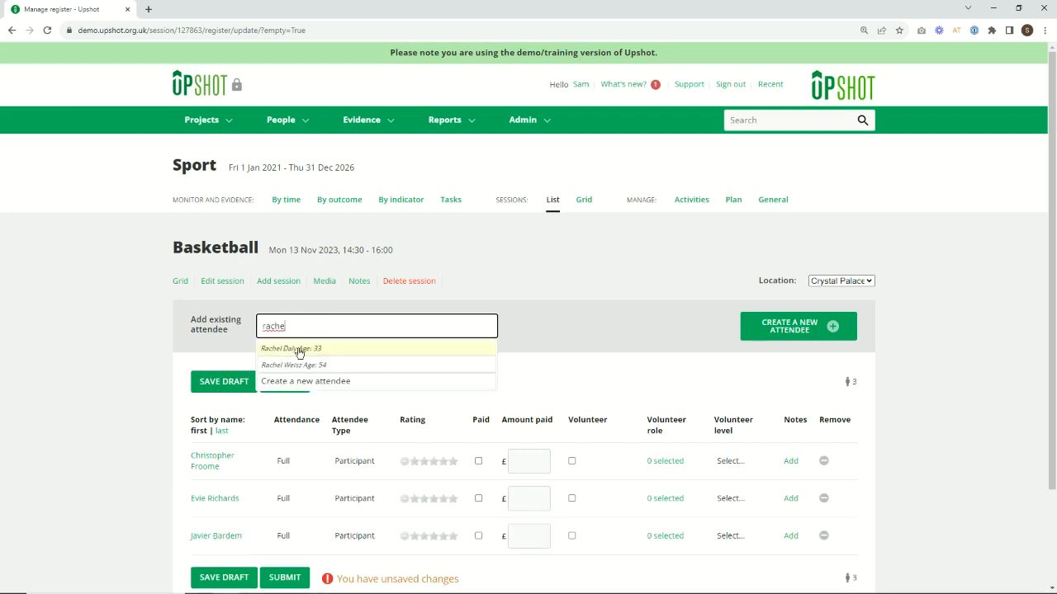
pyautogui.click(298, 350)
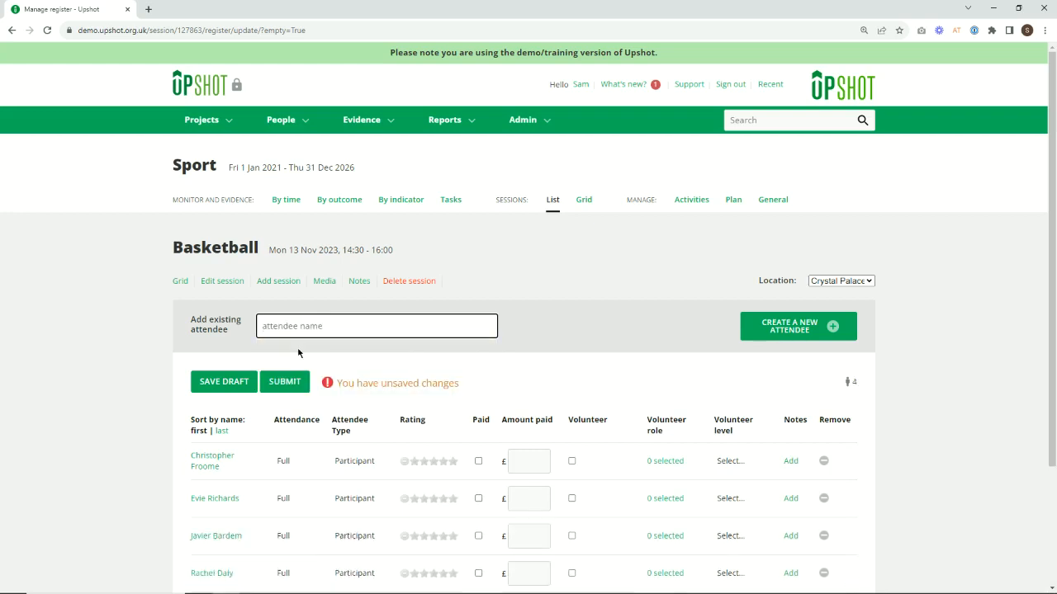
pyautogui.write('sask')
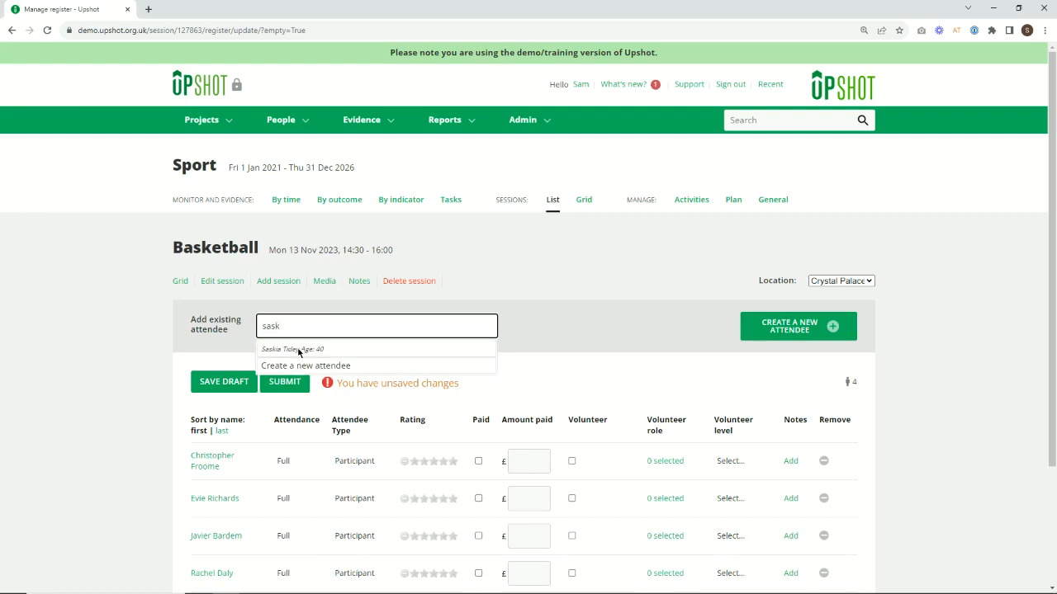
pyautogui.click(290, 350)
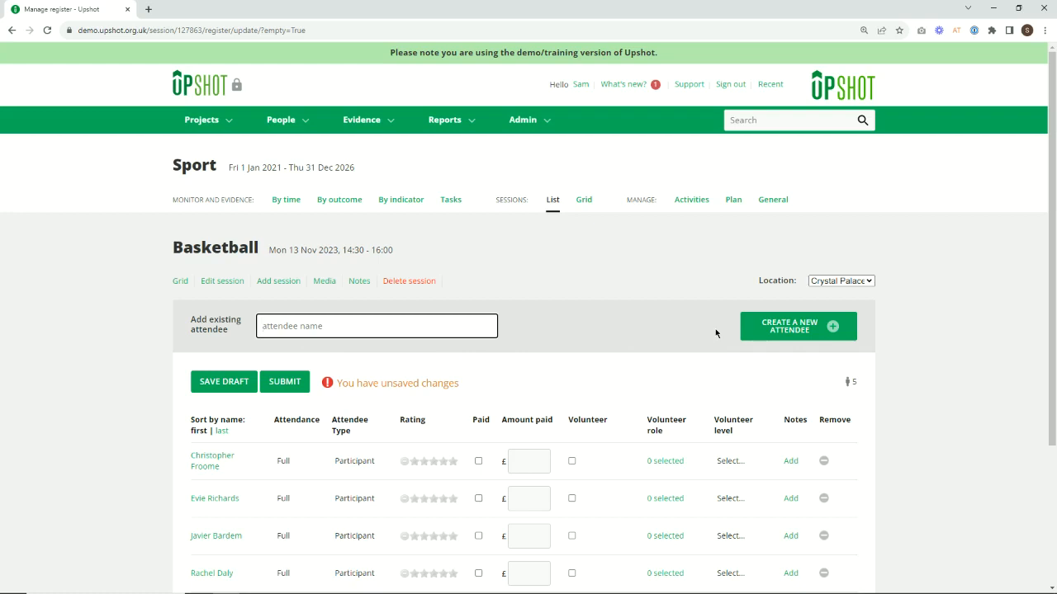
# Set the attendee type of the first person on the register to Session leader
pyautogui.scroll(-1, 660, 337)
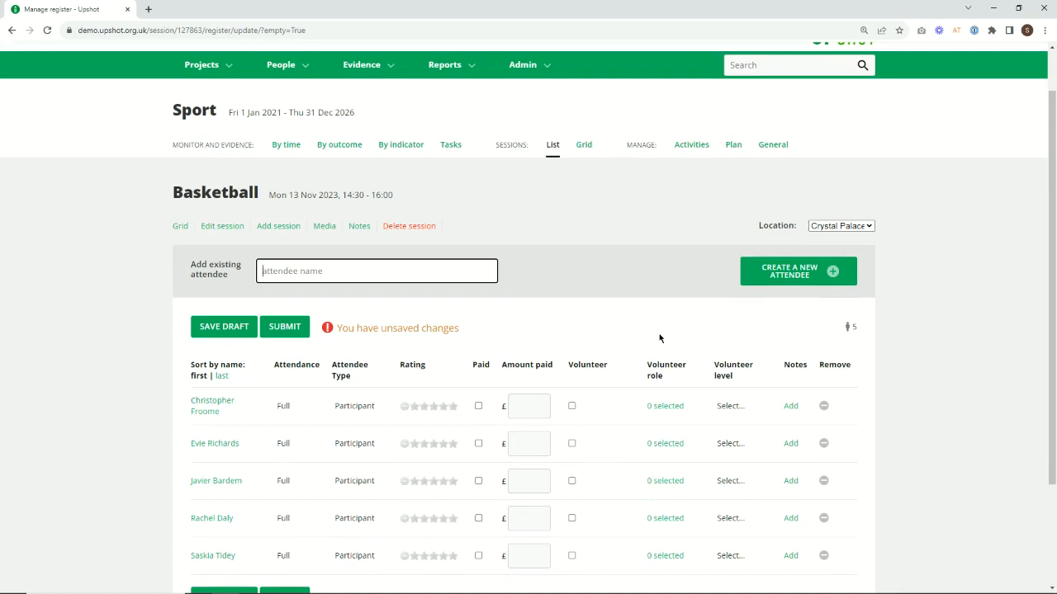
pyautogui.scroll(-1, 660, 338)
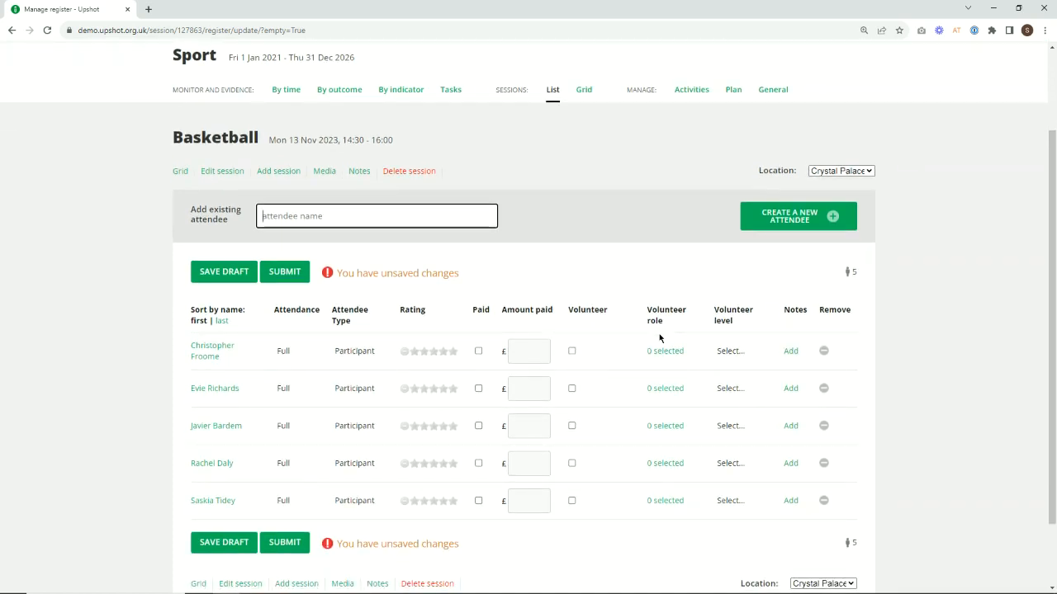
pyautogui.click(370, 353)
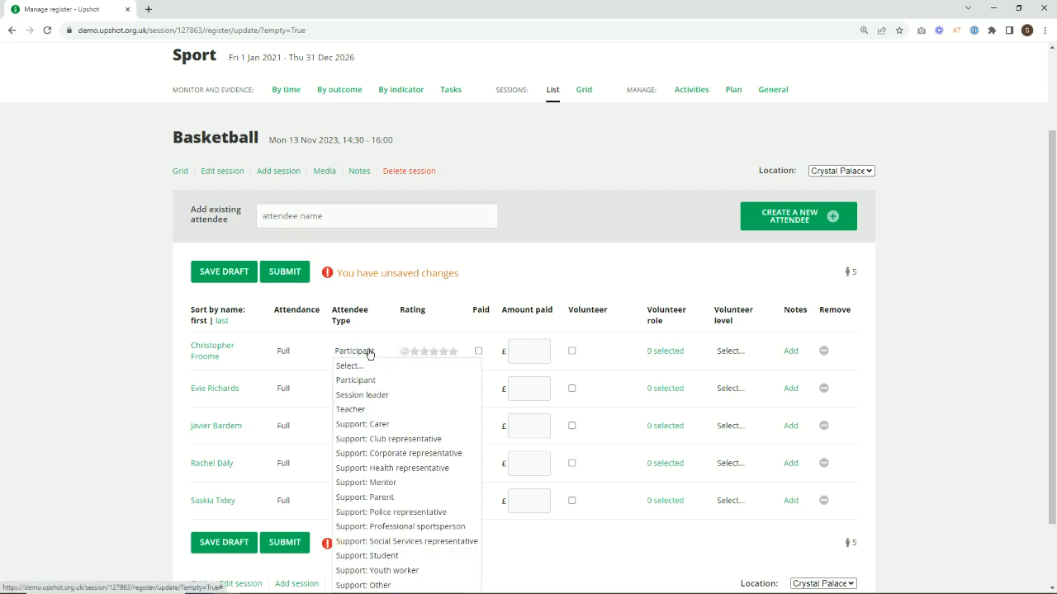
pyautogui.click(378, 395)
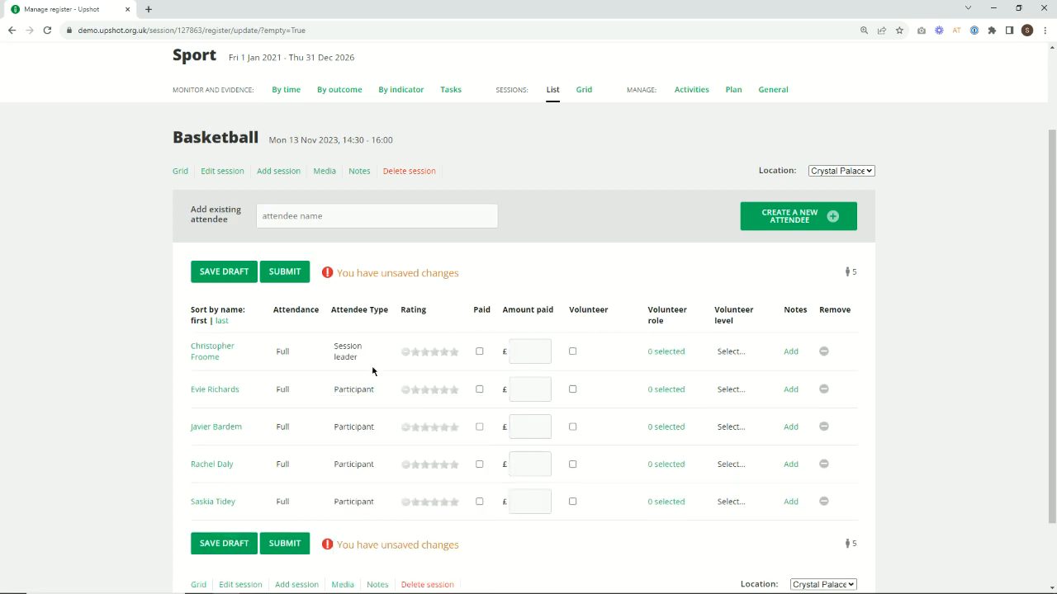
# Set the attendance level of the second person on the register to Most and of the third person to Half
pyautogui.click(284, 393)
pyautogui.click(293, 449)
pyautogui.click(284, 427)
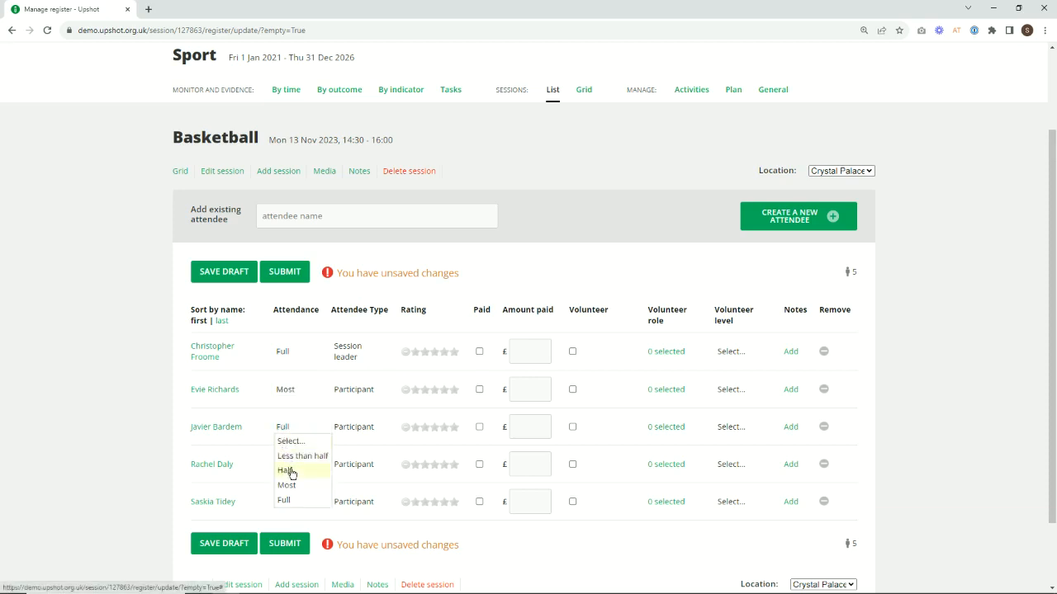
pyautogui.click(289, 467)
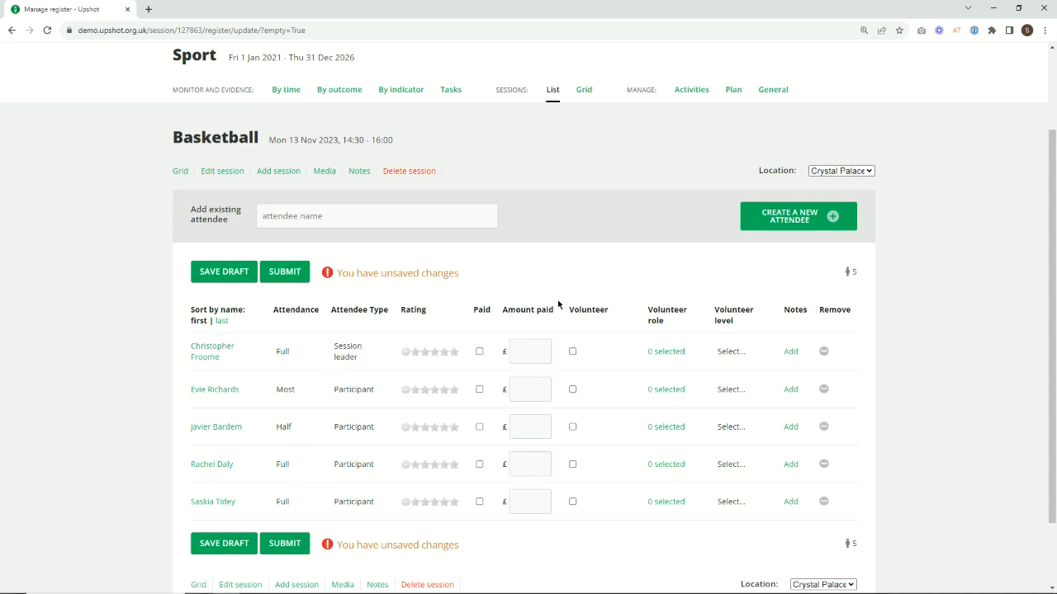
# Mark the session leader as a volunteer, and view their empty notes box without adding a note
pyautogui.click(572, 352)
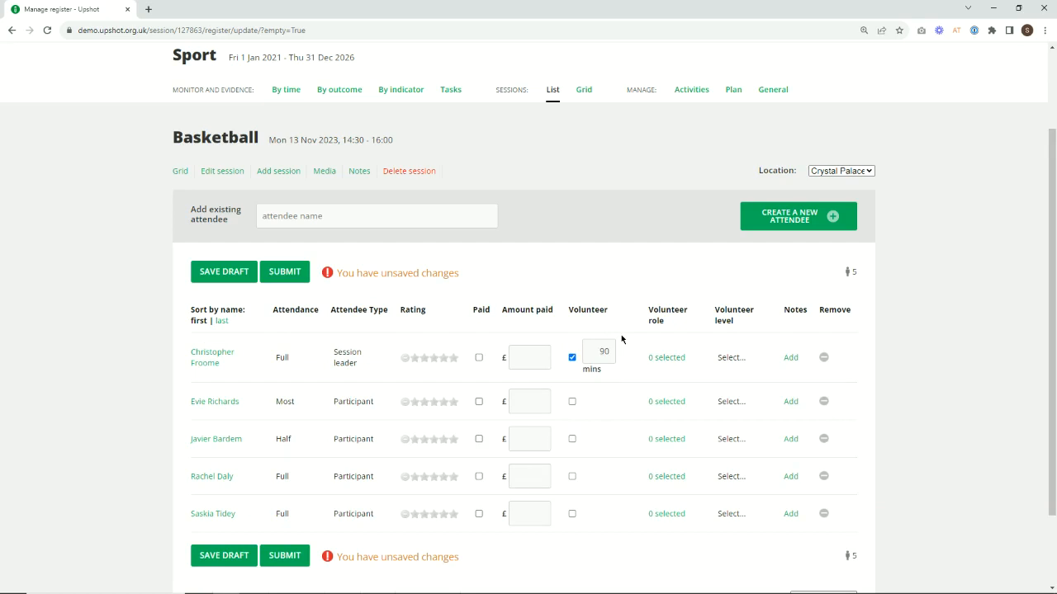
pyautogui.click(791, 358)
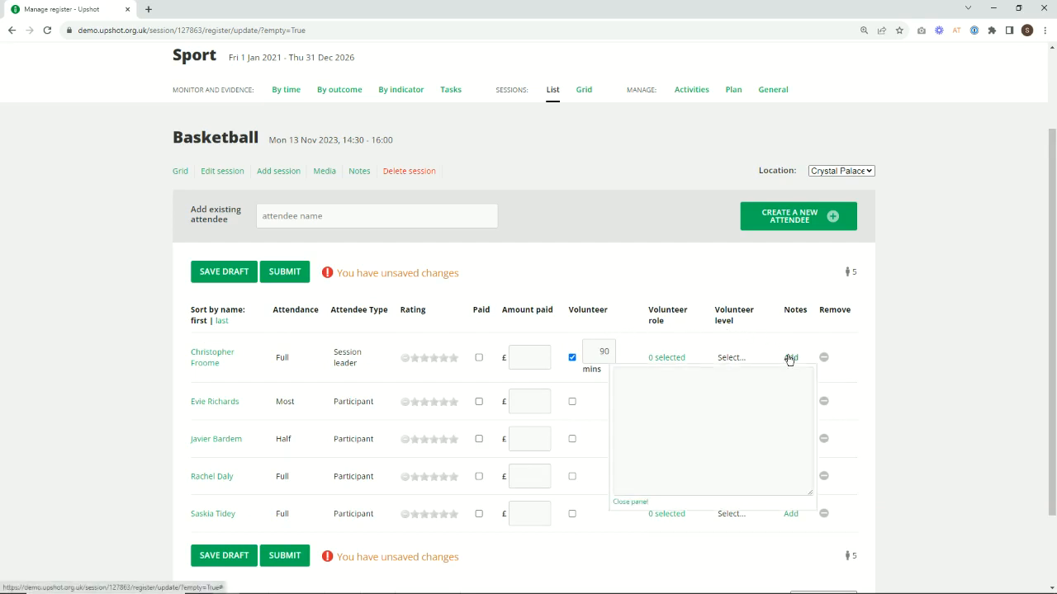
pyautogui.click(620, 503)
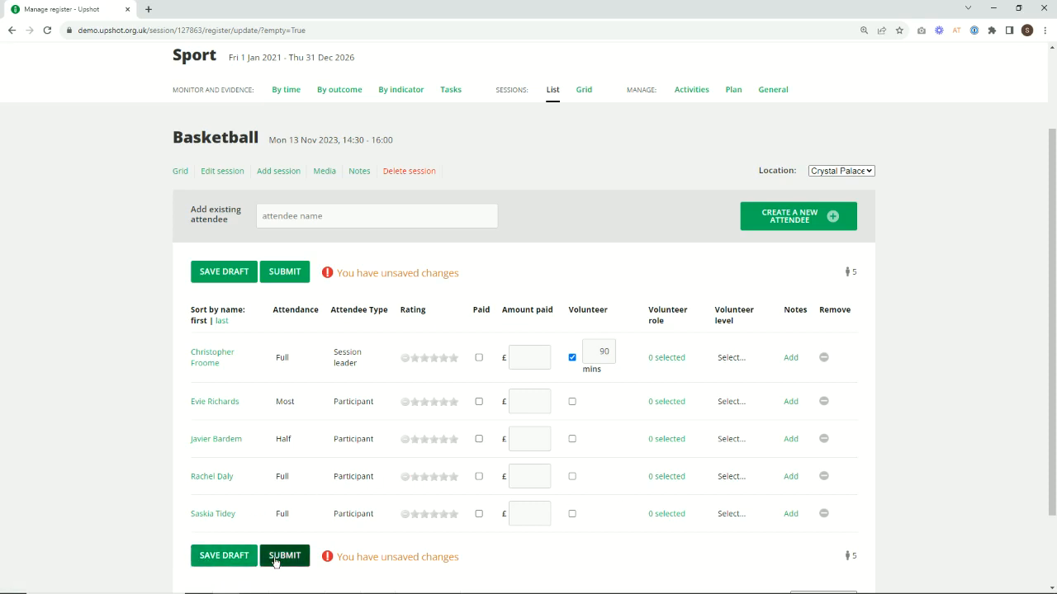
# Save the 13 Nov 2023 Basketball register as a draft and submit it
pyautogui.click(199, 562)
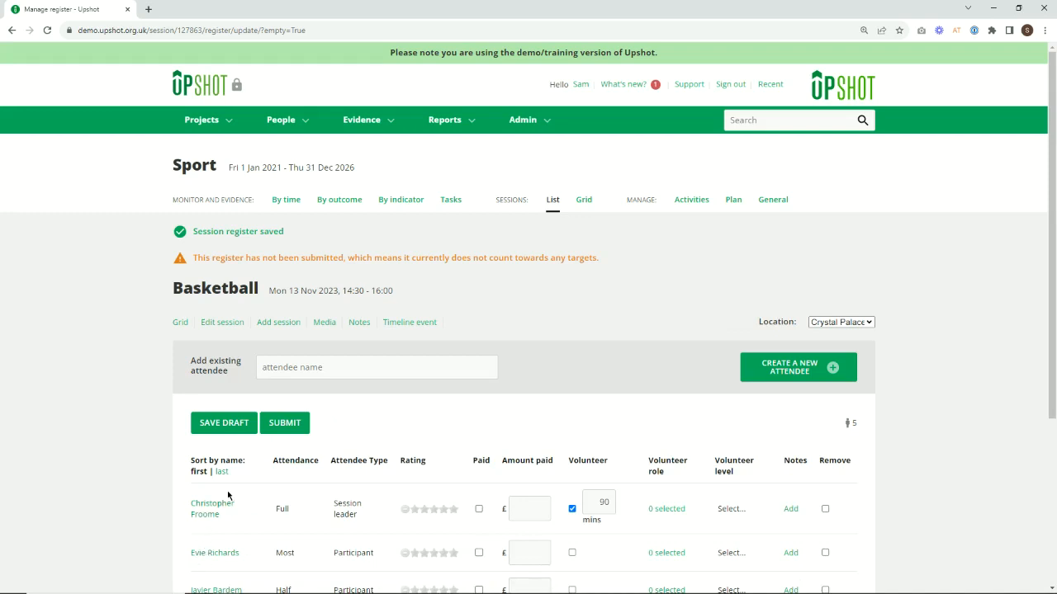
pyautogui.click(279, 431)
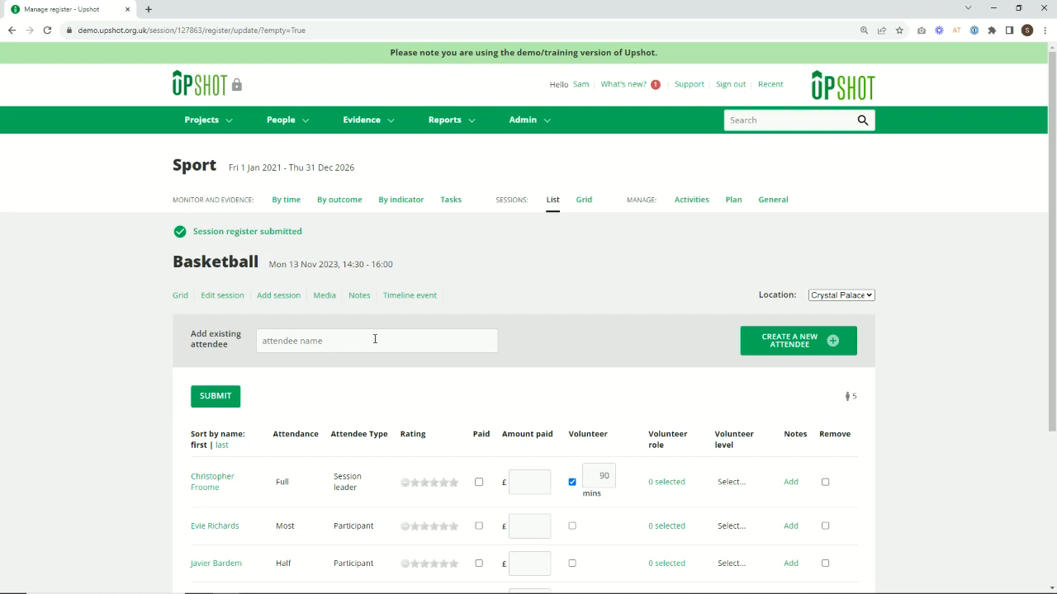
# Remove the last attendee from the submitted 13 Nov 2023 register and resubmit it
pyautogui.scroll(-2, 375, 338)
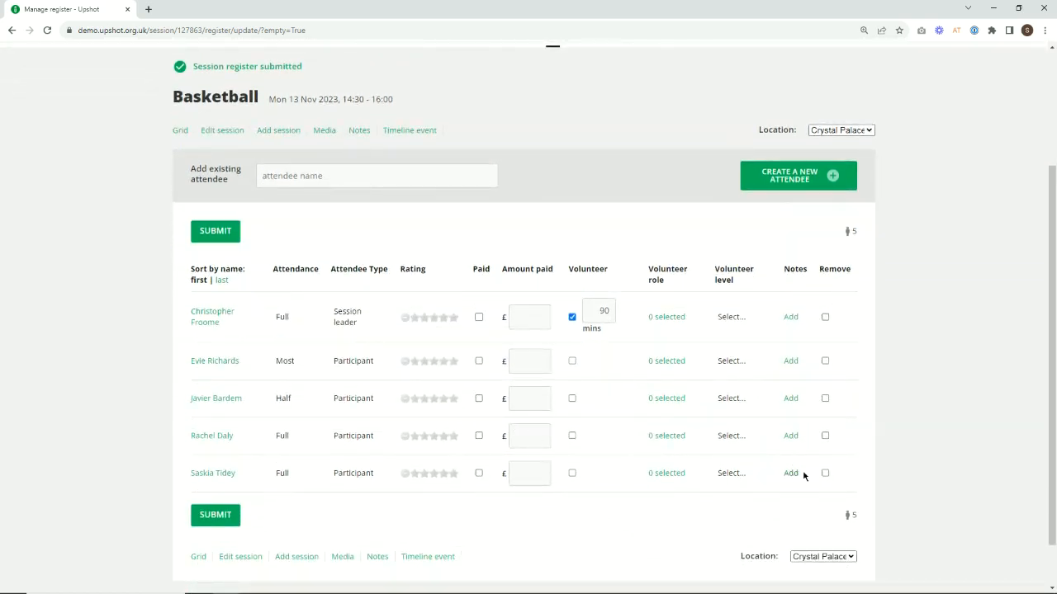
pyautogui.click(825, 474)
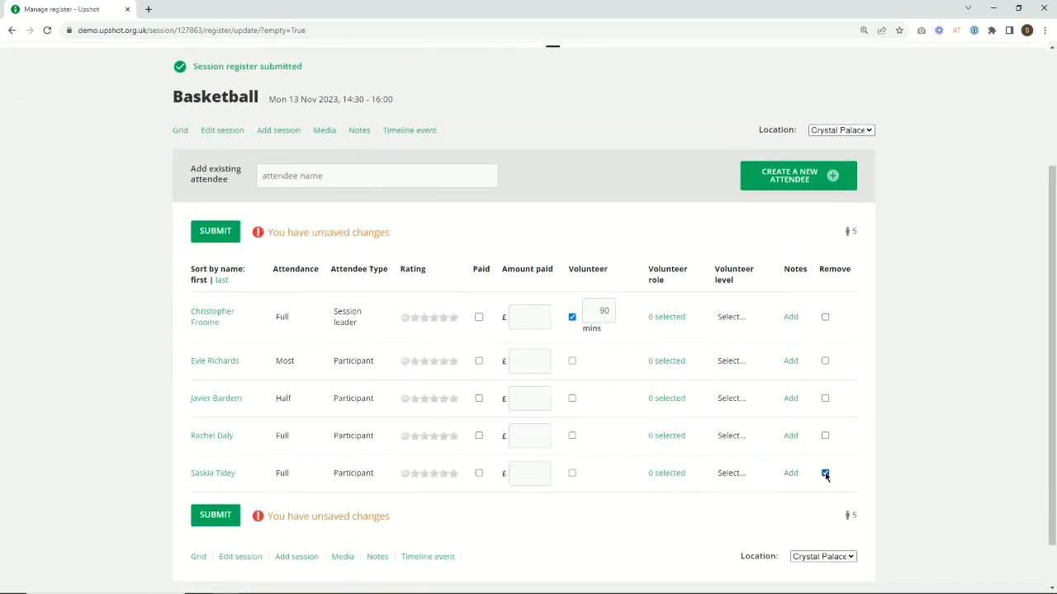
pyautogui.click(204, 518)
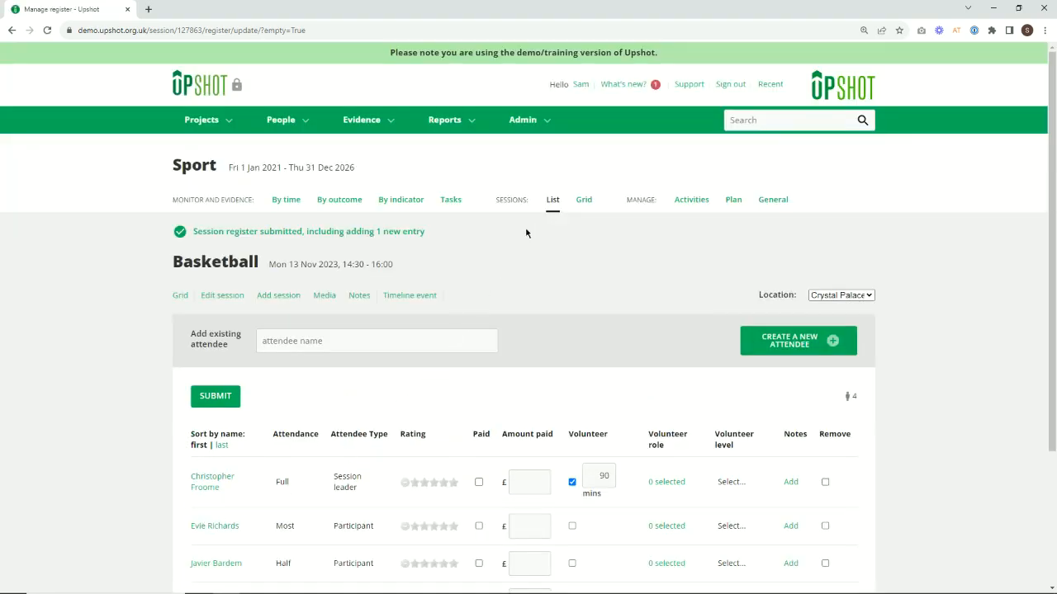
# Start a register for the 20 Nov 2023 Basketball session by copying attendees from the Crystal Palace Park session of 13 Nov 2023 14:30
pyautogui.click(551, 203)
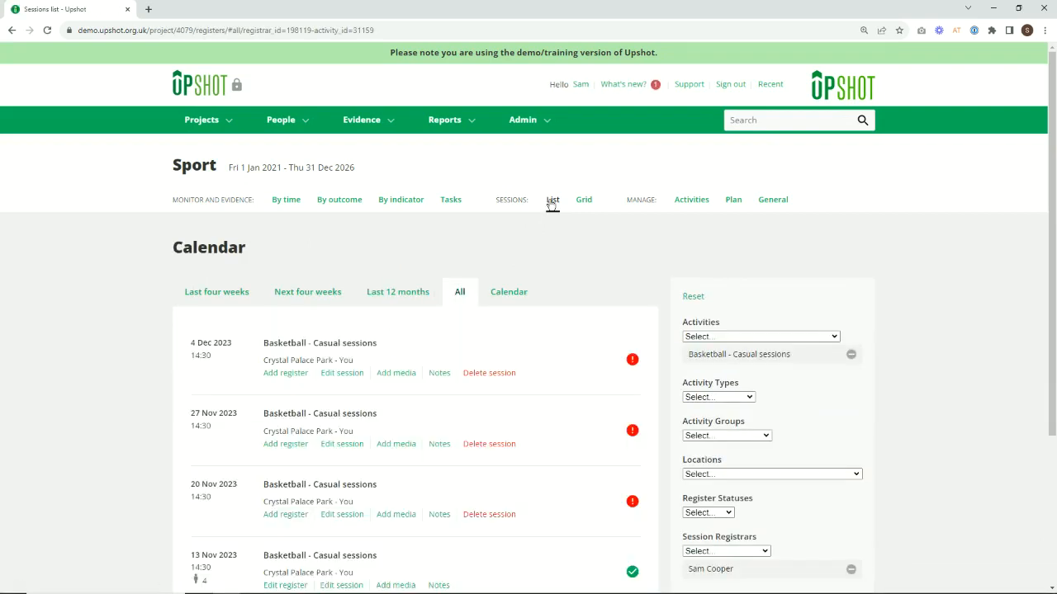
pyautogui.scroll(-1, 551, 206)
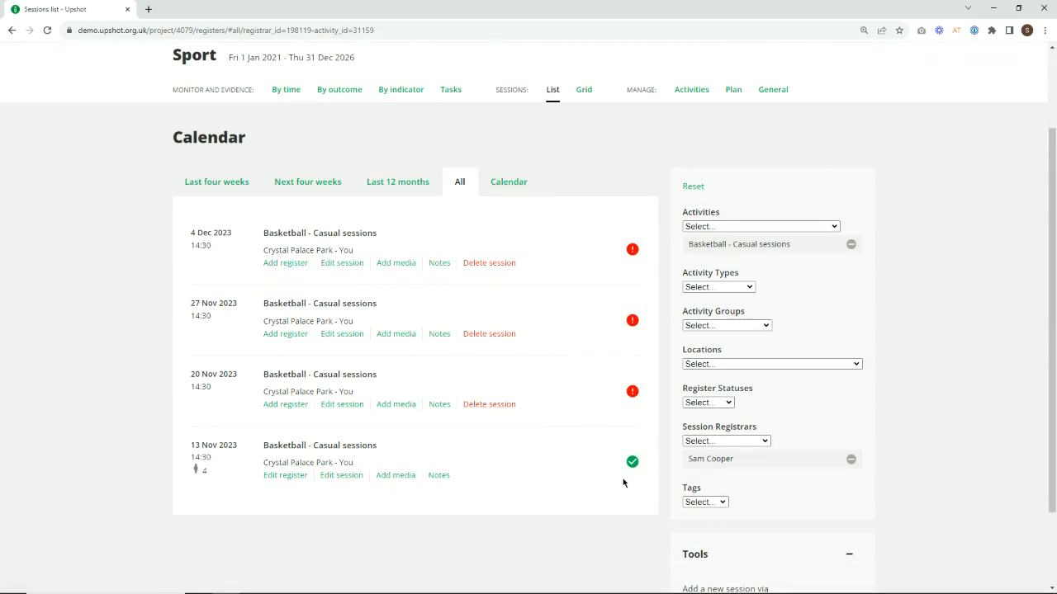
pyautogui.click(286, 404)
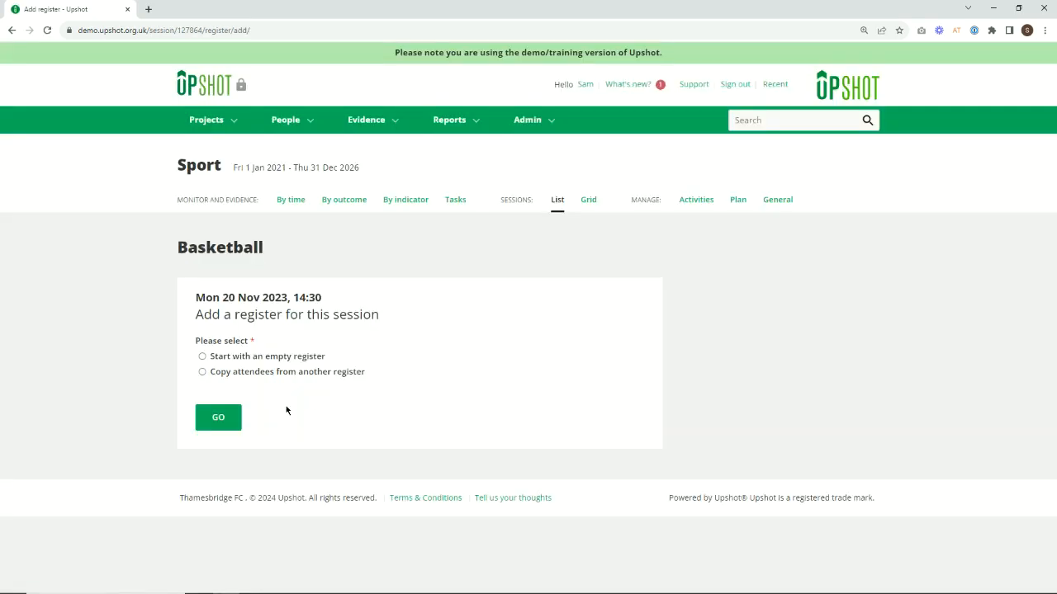
pyautogui.click(288, 372)
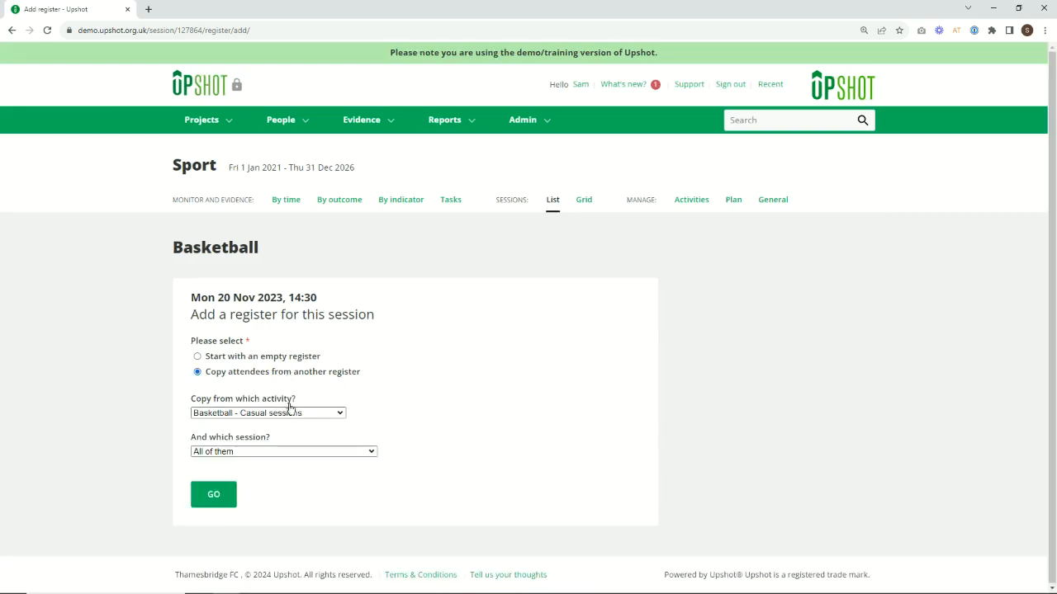
pyautogui.click(281, 454)
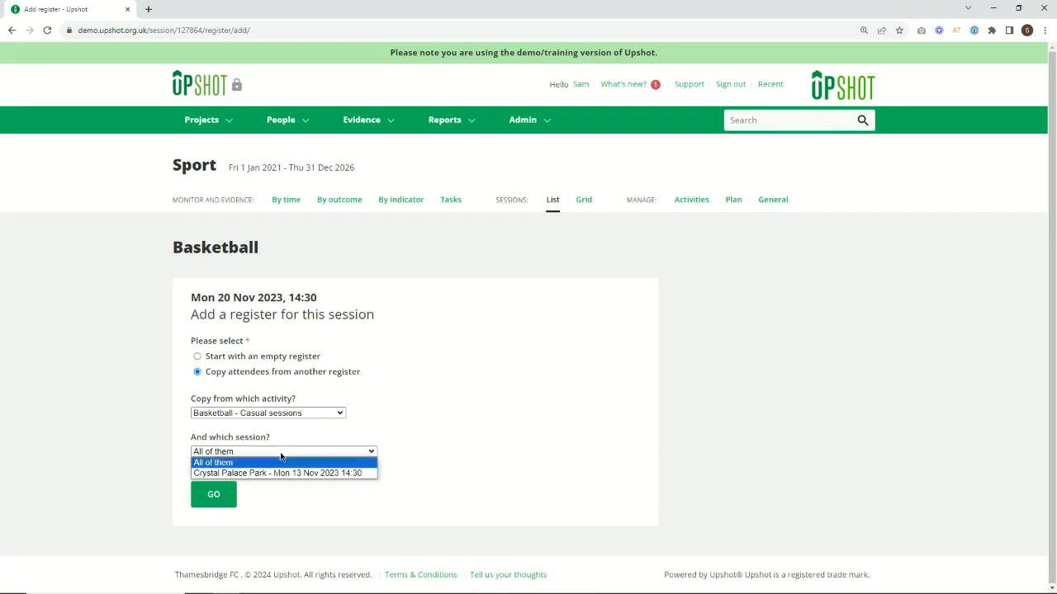
pyautogui.click(276, 473)
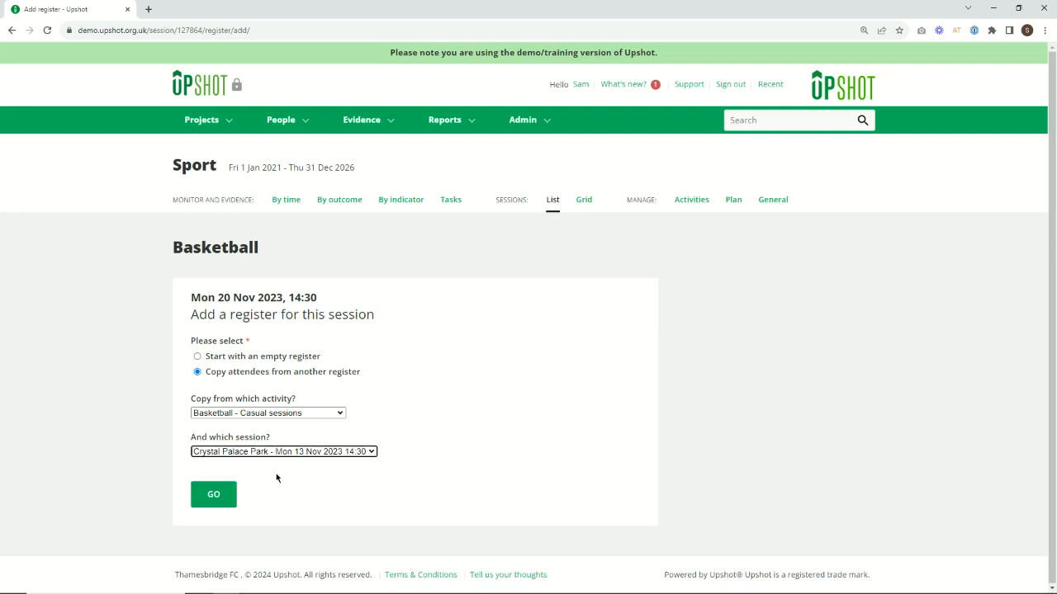
pyautogui.click(219, 495)
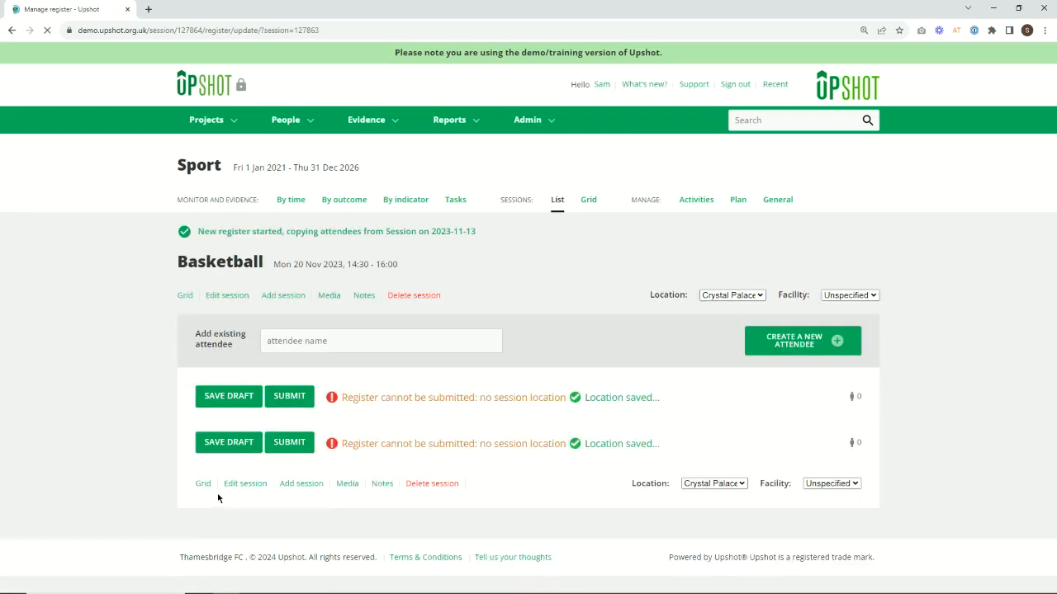
# Add the attendee missing from the copied list by looking up their first name, and submit the 20 Nov 2023 register
pyautogui.scroll(-1, 143, 410)
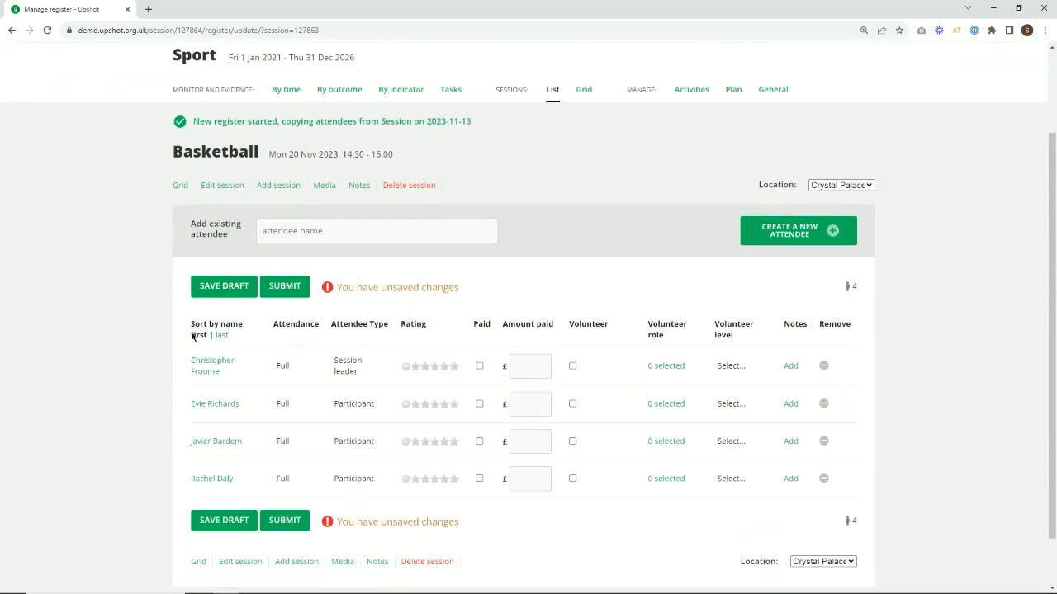
pyautogui.click(292, 232)
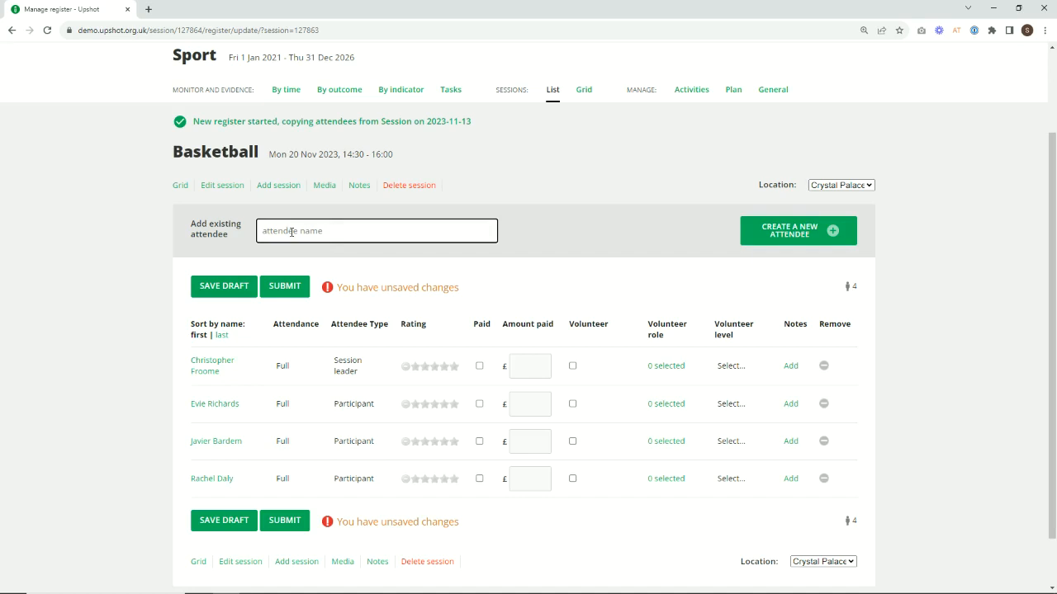
pyautogui.write('sask')
pyautogui.click(295, 253)
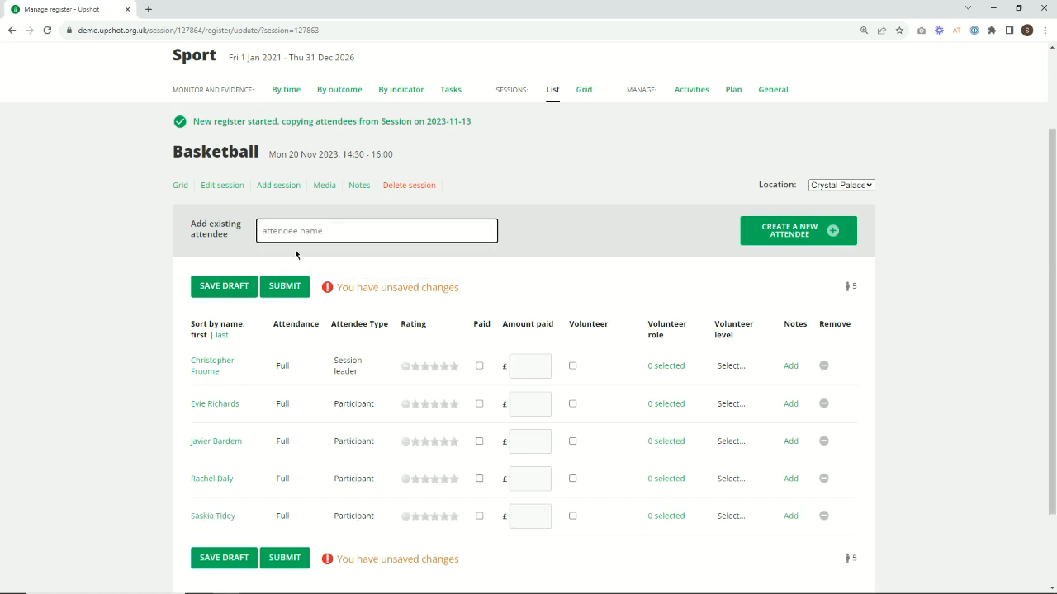
pyautogui.click(287, 286)
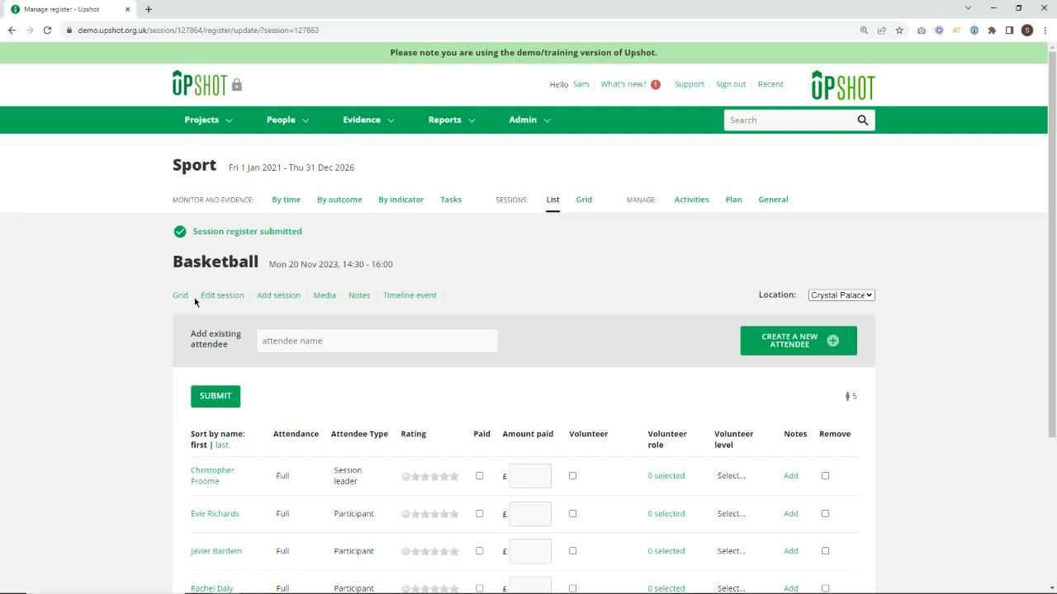
# Open the Basketball sessions grid and examine its session date columns and attendee rows
pyautogui.moveTo(167, 302); pyautogui.dragTo(189, 300)
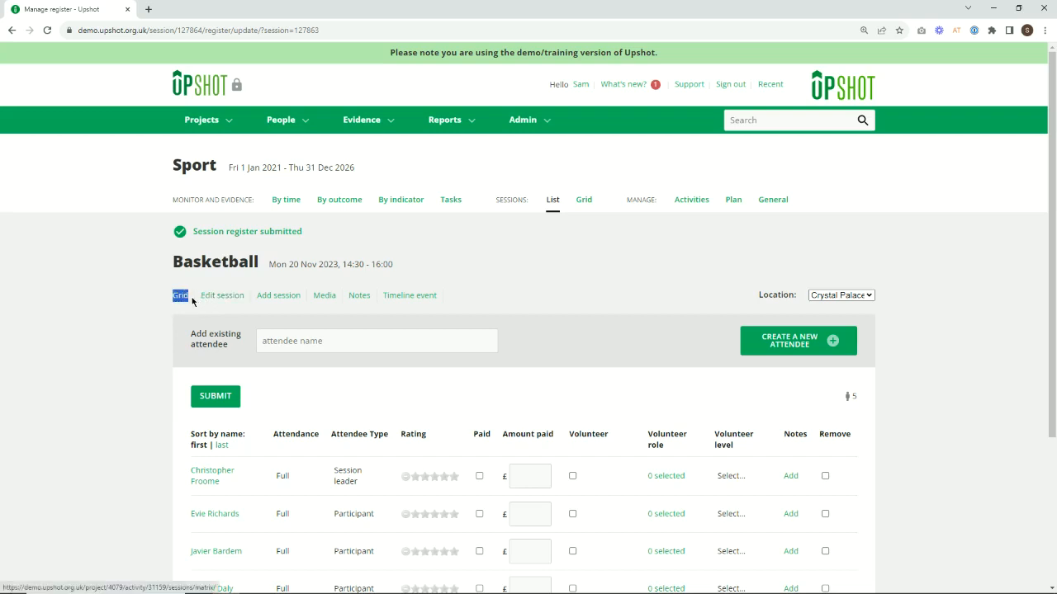
pyautogui.click(182, 298)
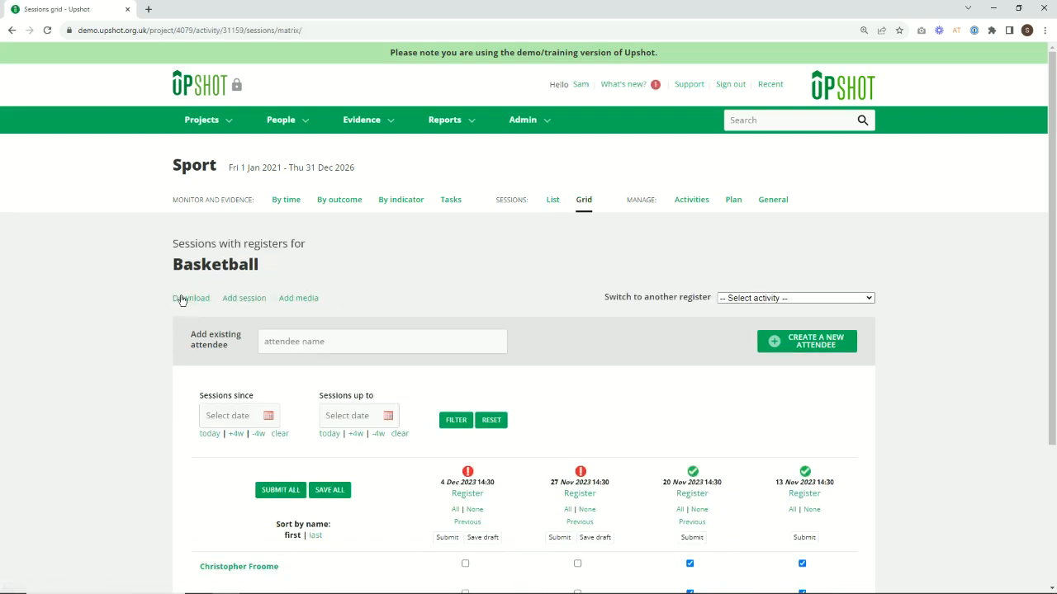
pyautogui.scroll(-2, 181, 299)
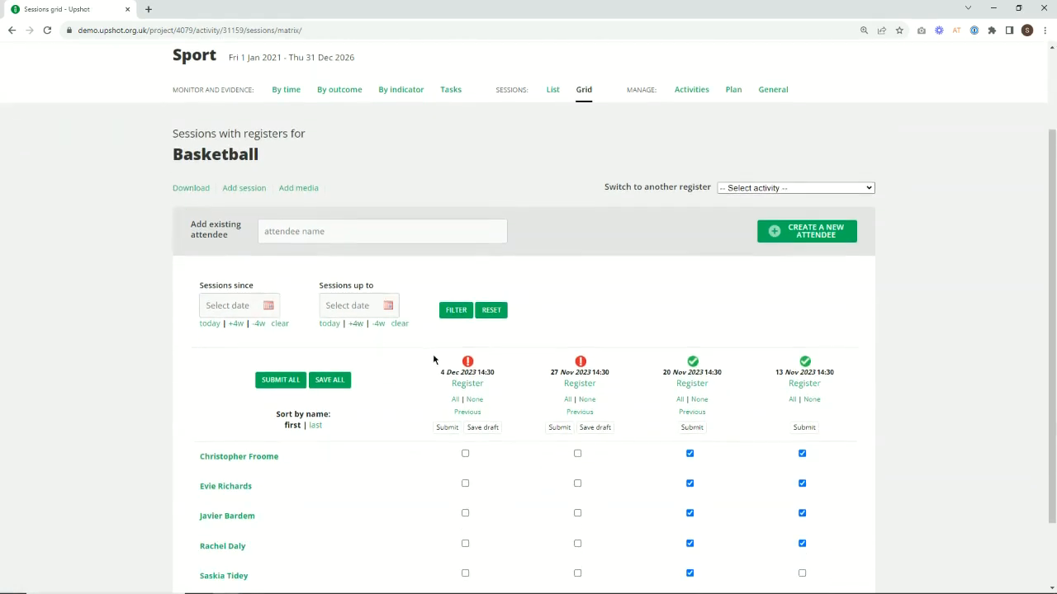
pyautogui.moveTo(436, 375); pyautogui.dragTo(835, 425)
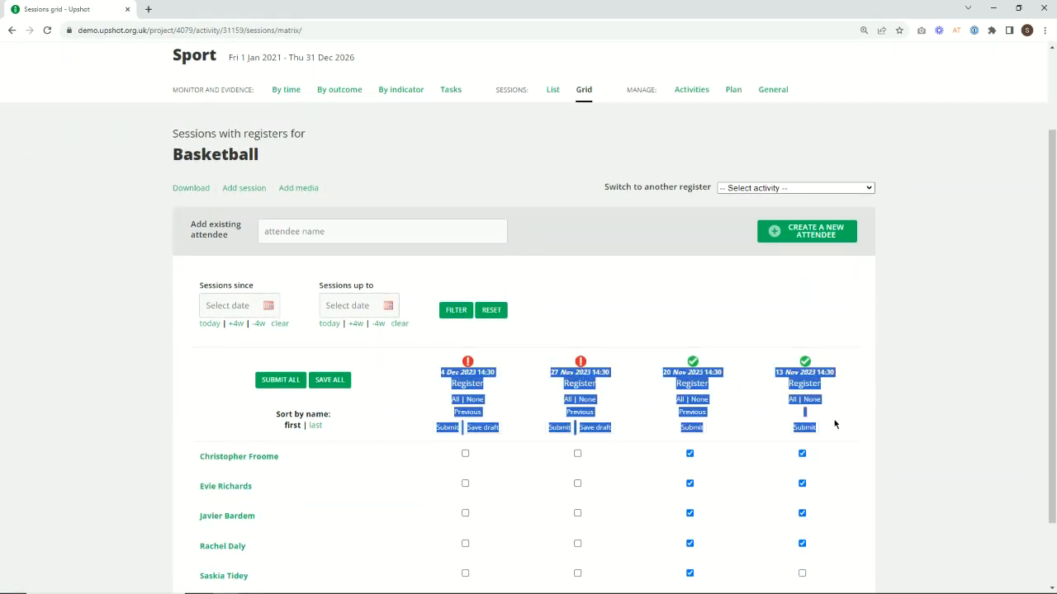
pyautogui.scroll(-2, 702, 404)
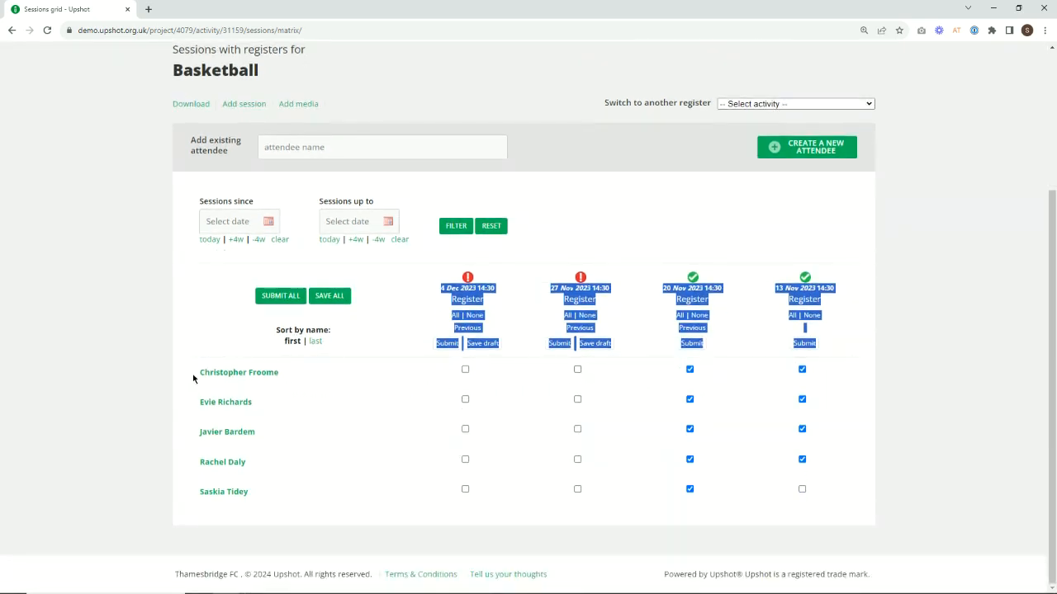
pyautogui.moveTo(196, 375); pyautogui.dragTo(274, 498)
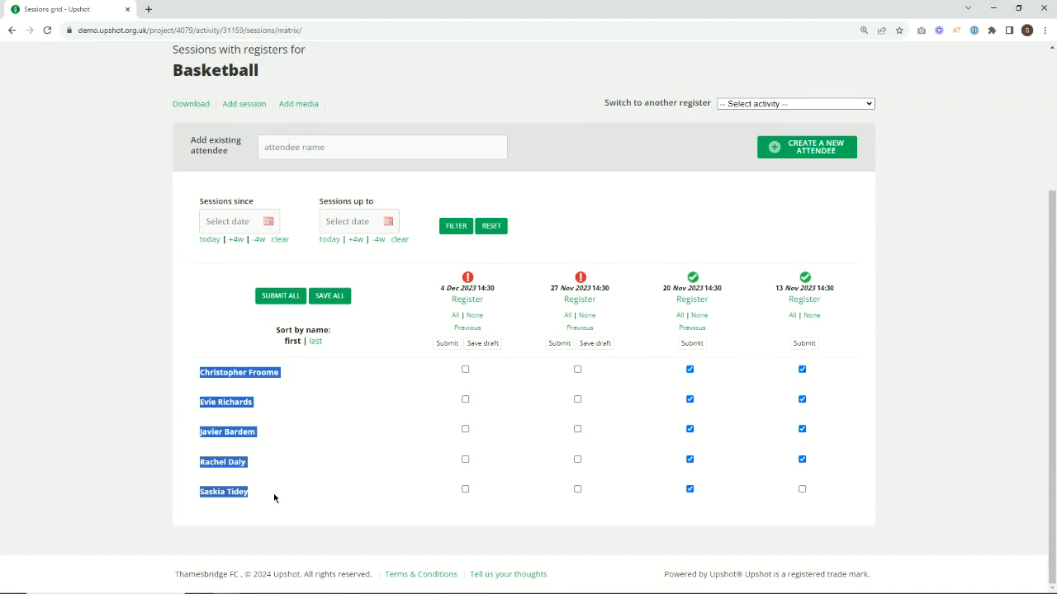
pyautogui.click(274, 498)
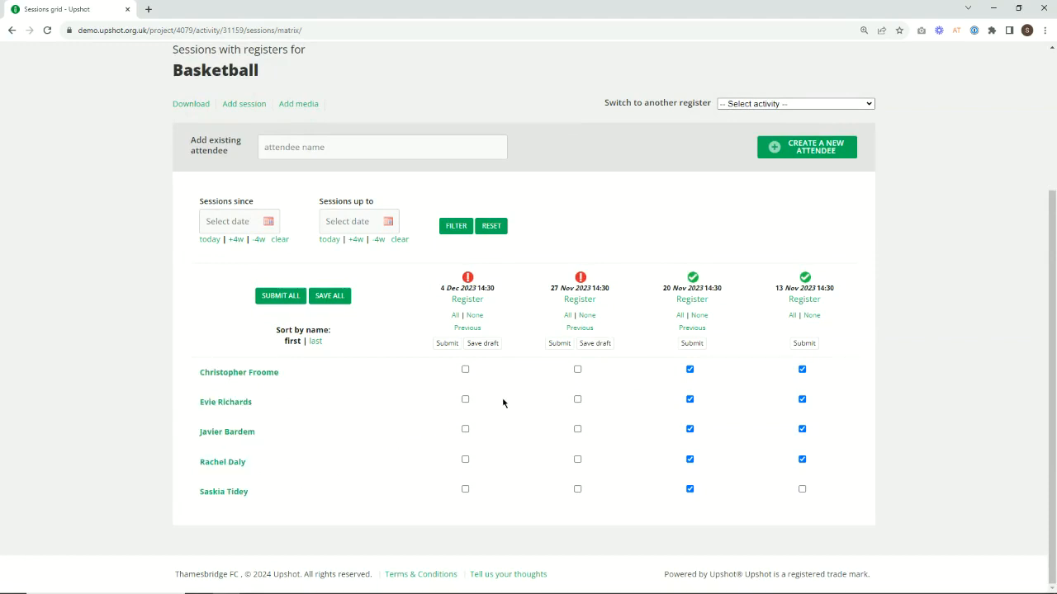
# Mark the first, second, third and fifth attendees in the grid as attending the 27 Nov 2023 session
pyautogui.click(577, 369)
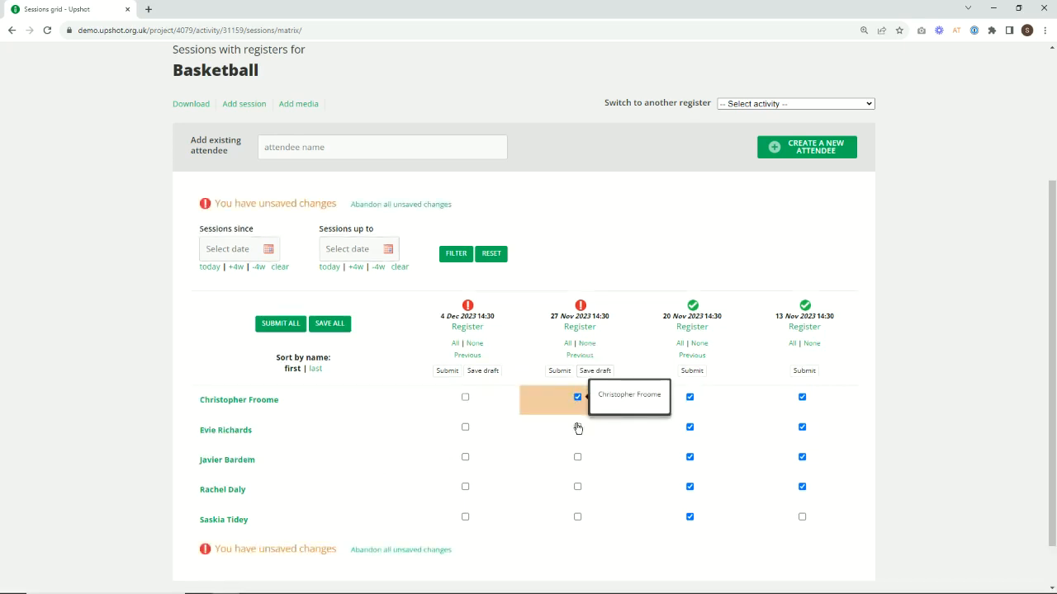
pyautogui.click(577, 426)
pyautogui.click(577, 457)
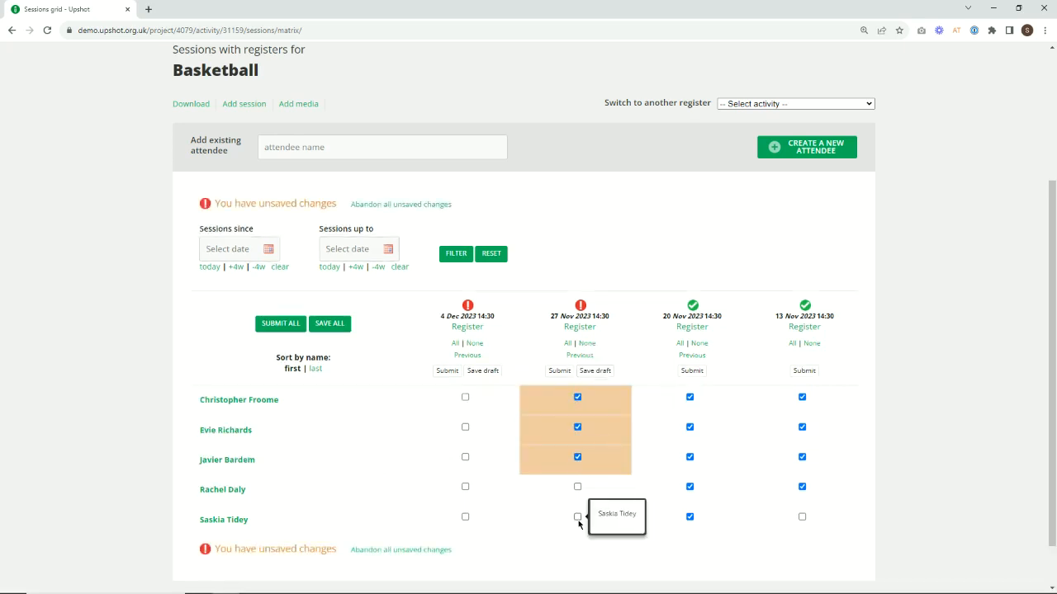
pyautogui.click(578, 517)
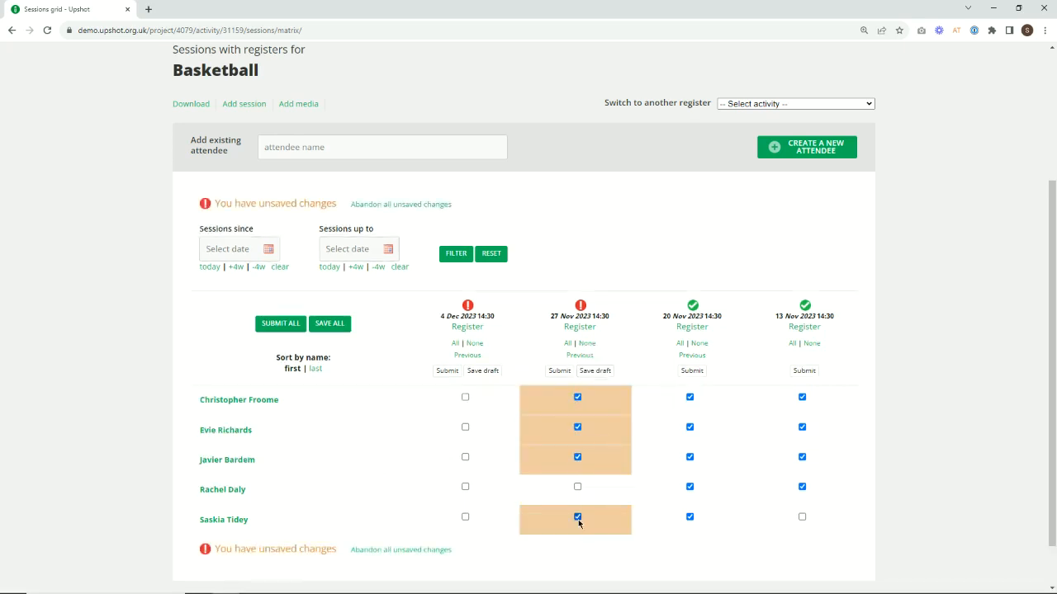
# Submit the 4 Dec 2023 register with all attendees marked, and submit all remaining registers in the grid together
pyautogui.click(455, 344)
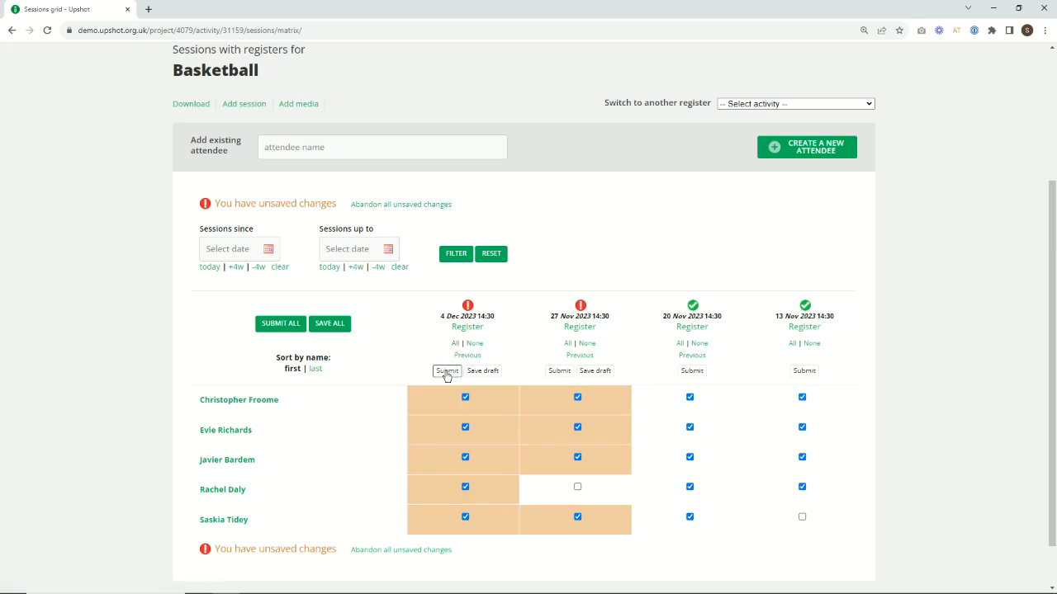
pyautogui.click(446, 373)
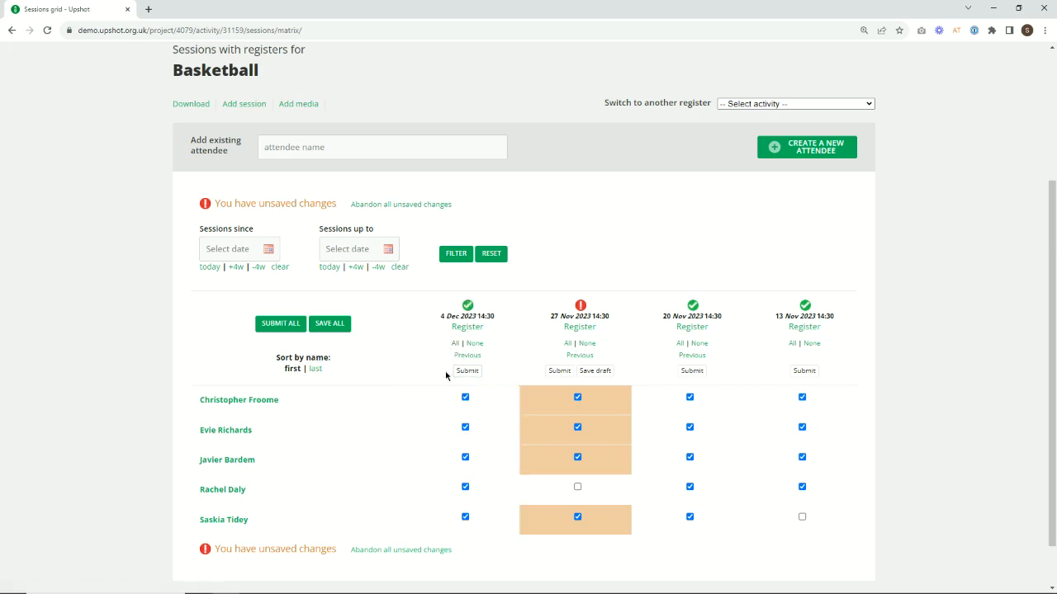
pyautogui.click(281, 323)
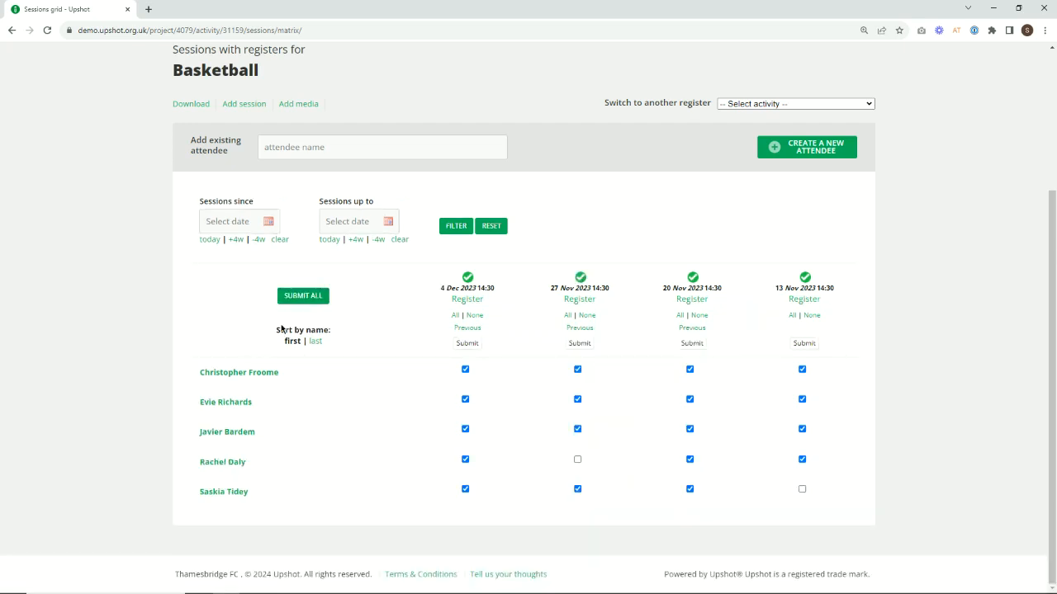
pyautogui.scroll(1, 276, 322)
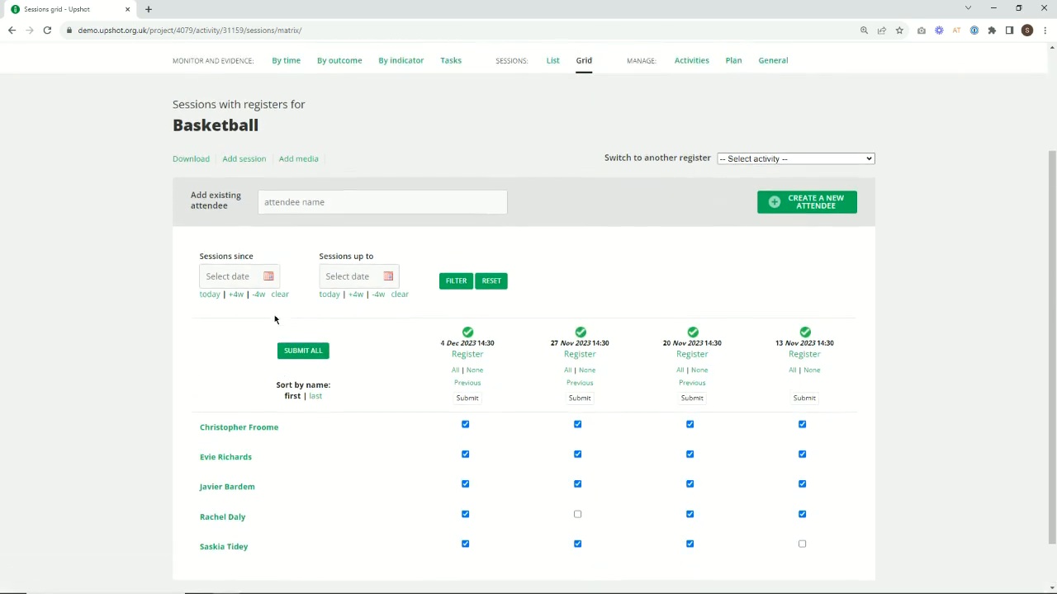
# Add another existing attendee to the Basketball sessions grid by looking up their first name
pyautogui.click(297, 202)
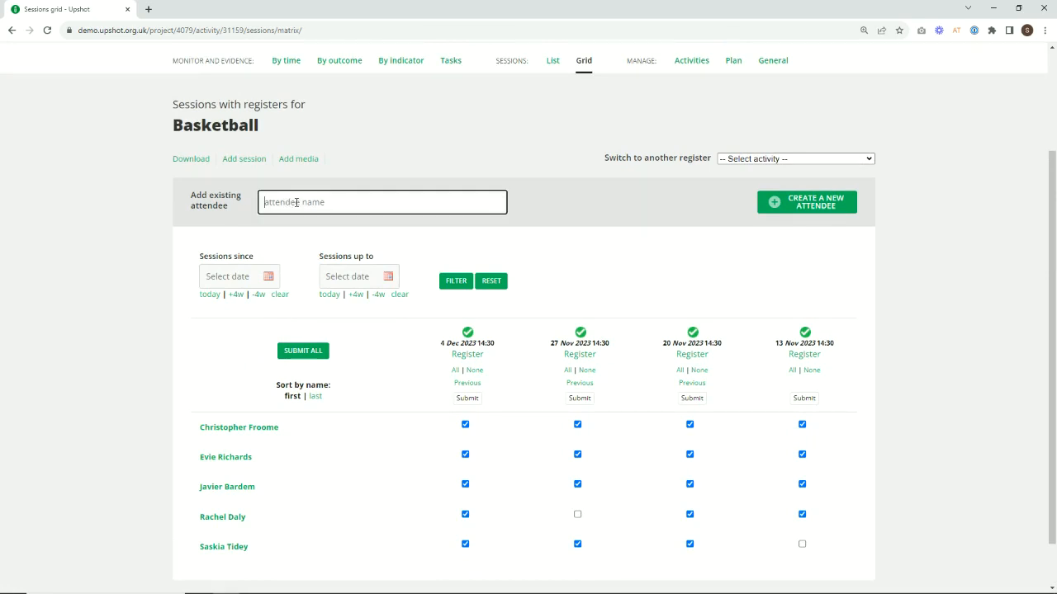
pyautogui.write('wilf')
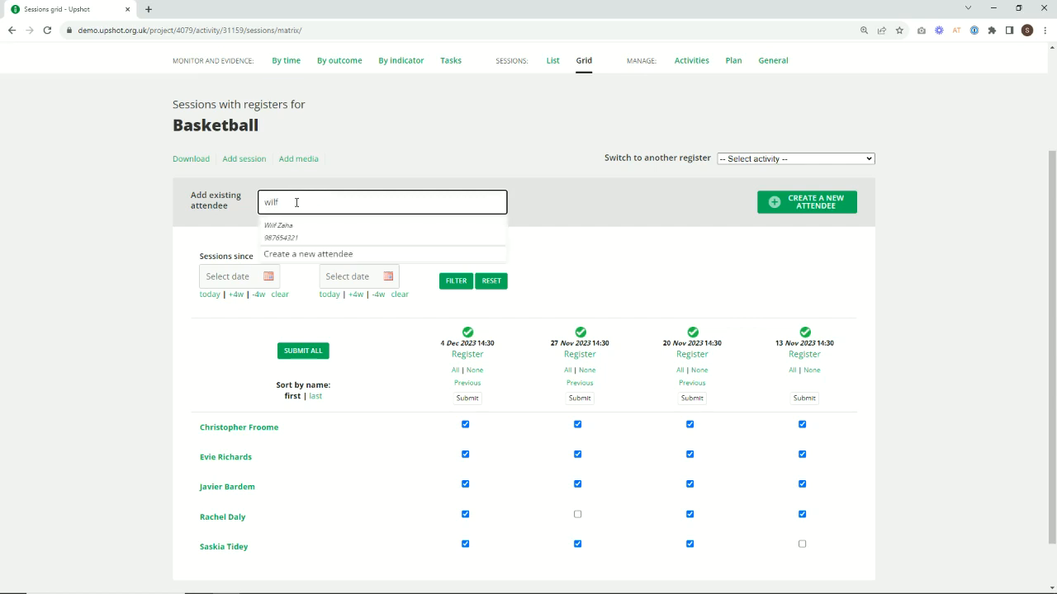
pyautogui.click(298, 230)
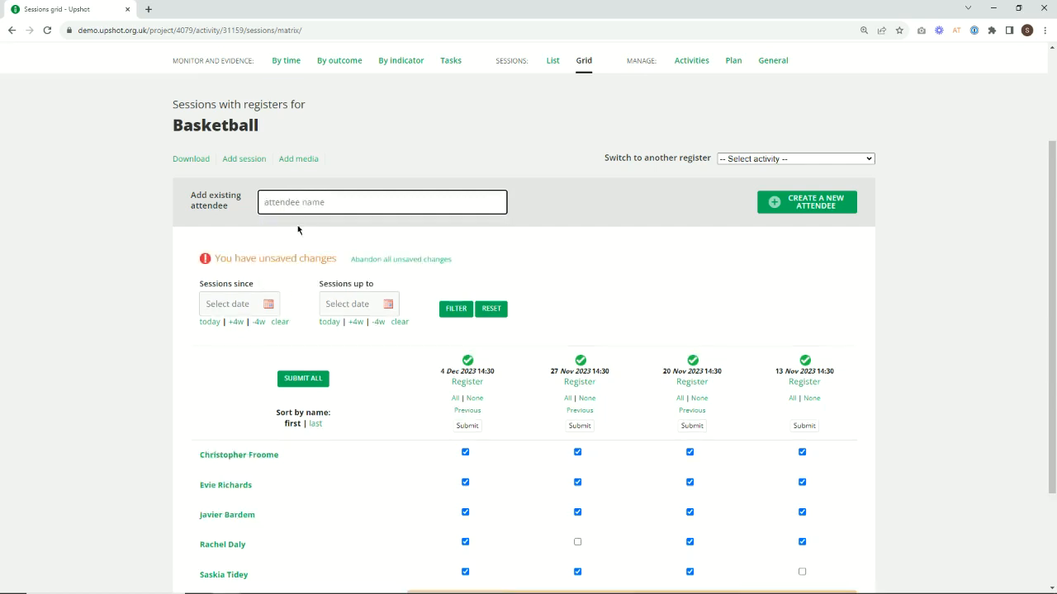
# Mark the newly added attendee as attending the 4 Dec 2023 and 20 Nov 2023 sessions, and submit all registers together
pyautogui.scroll(-2, 299, 247)
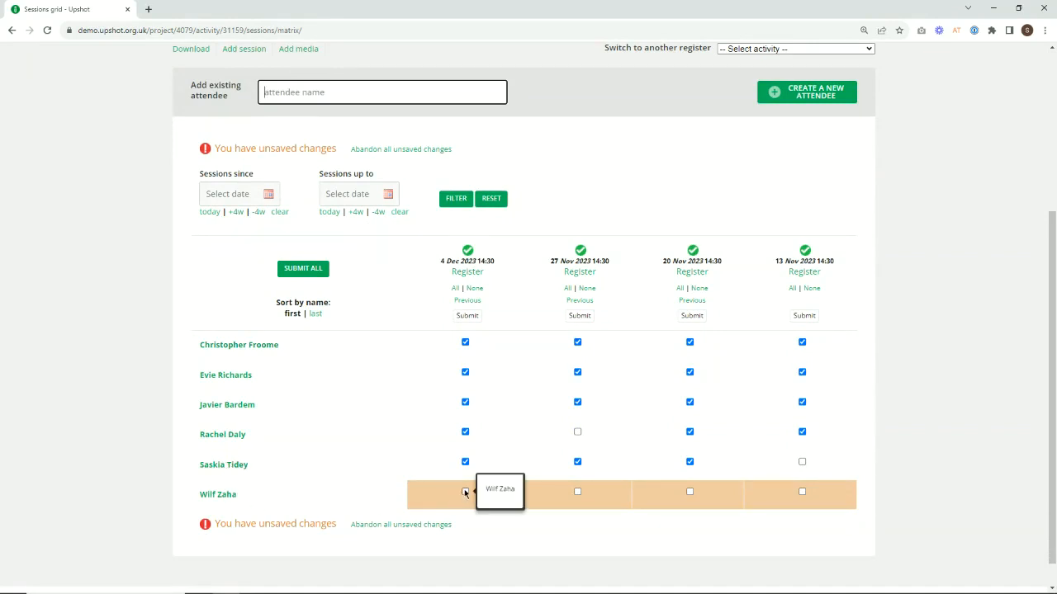
pyautogui.click(464, 493)
pyautogui.click(690, 491)
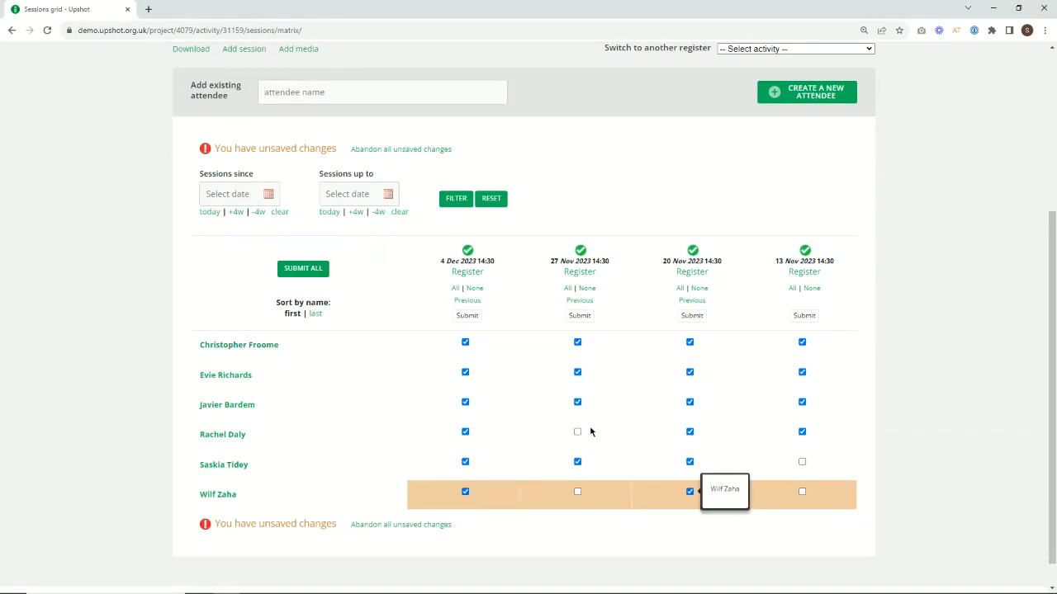
pyautogui.click(312, 269)
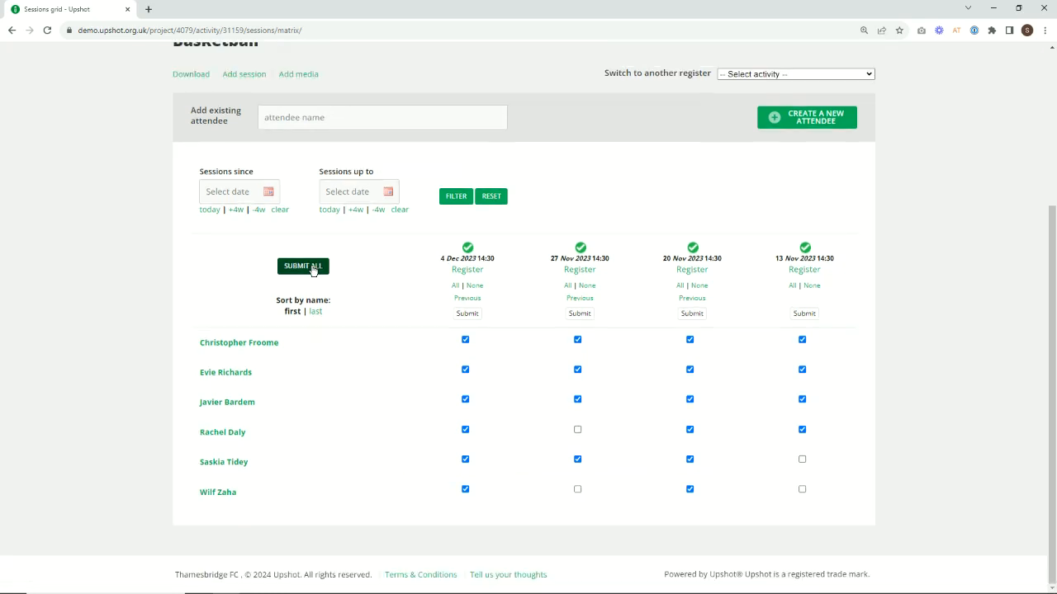
# Open the 4 Dec 2023 Basketball register from the grid and examine its attendee rows and detail columns
pyautogui.scroll(1, 317, 273)
pyautogui.scroll(1, 319, 274)
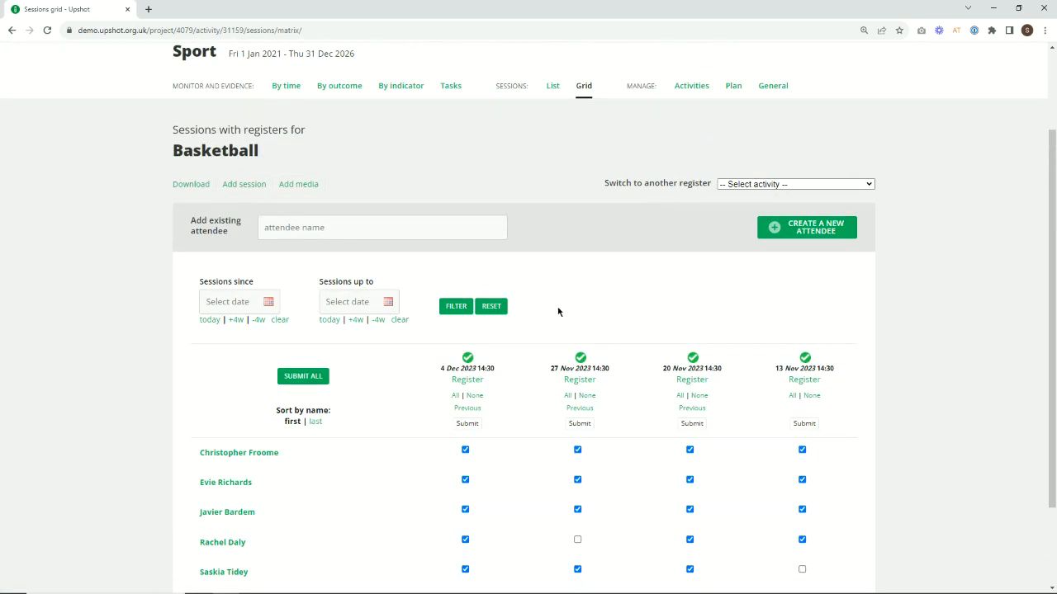
pyautogui.click(466, 381)
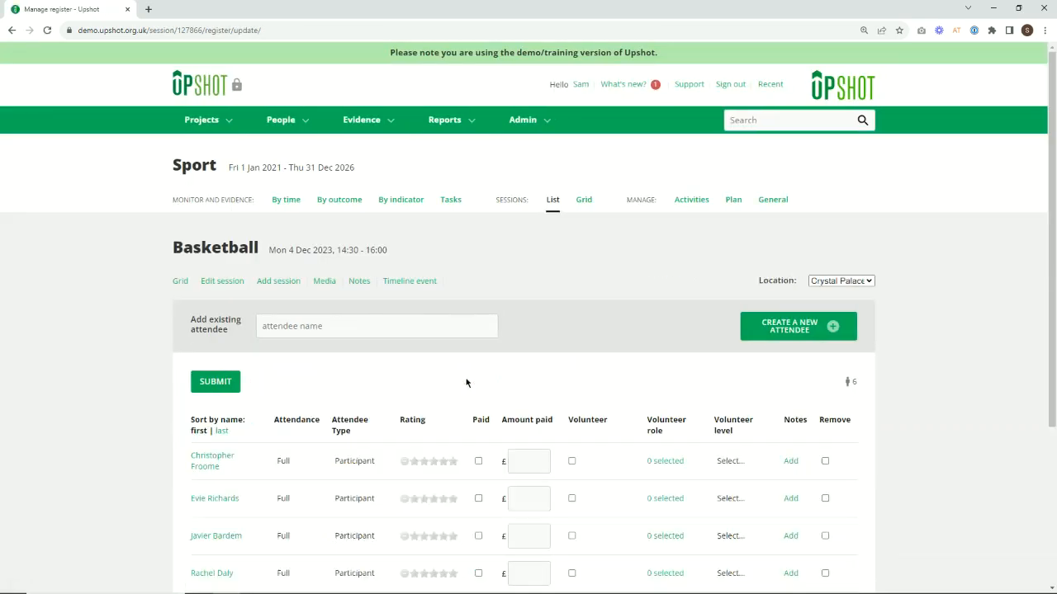
pyautogui.scroll(-2, 465, 380)
pyautogui.scroll(-1, 465, 381)
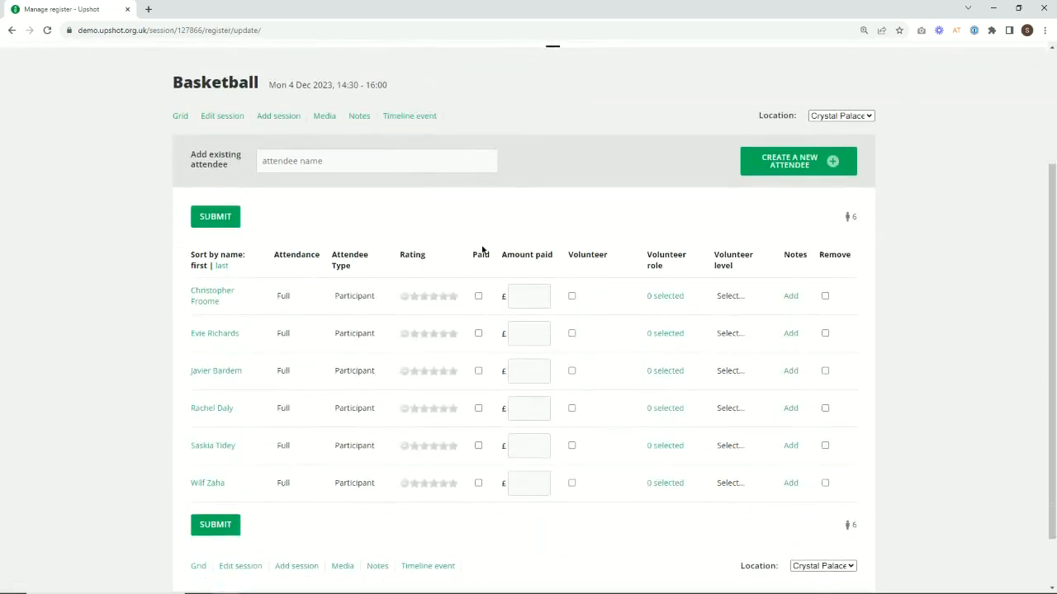